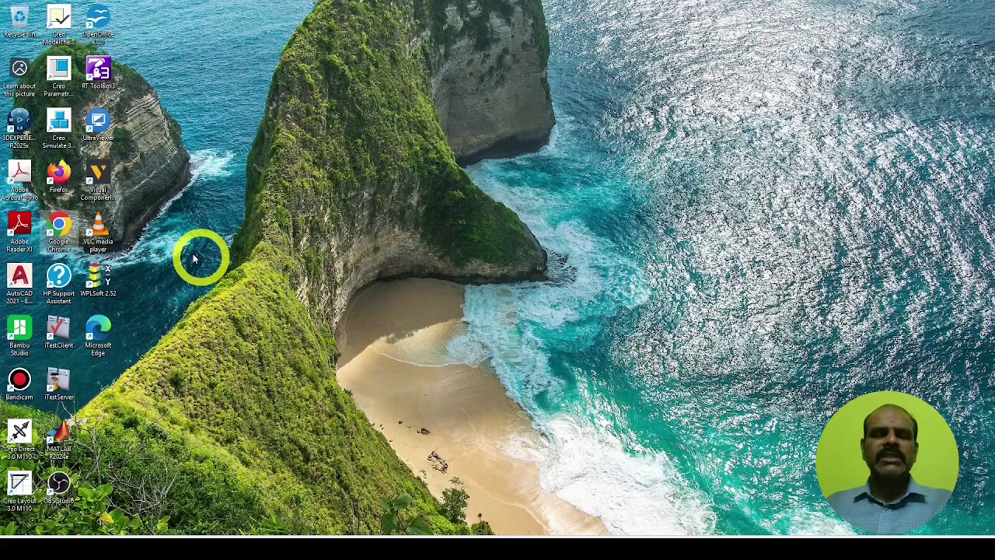
# - Open Visual Components and place an FTC-350 machine from the catalog at about X 1212, Y 3251 mm
pyautogui.rightClick(99, 178)
pyautogui.click(122, 221)
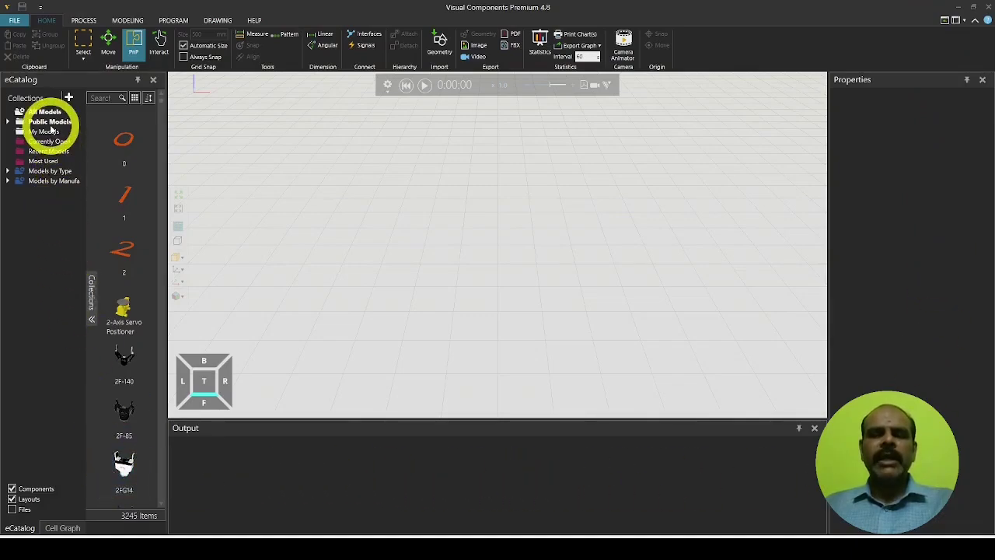
pyautogui.click(99, 99)
pyautogui.write('ftc')
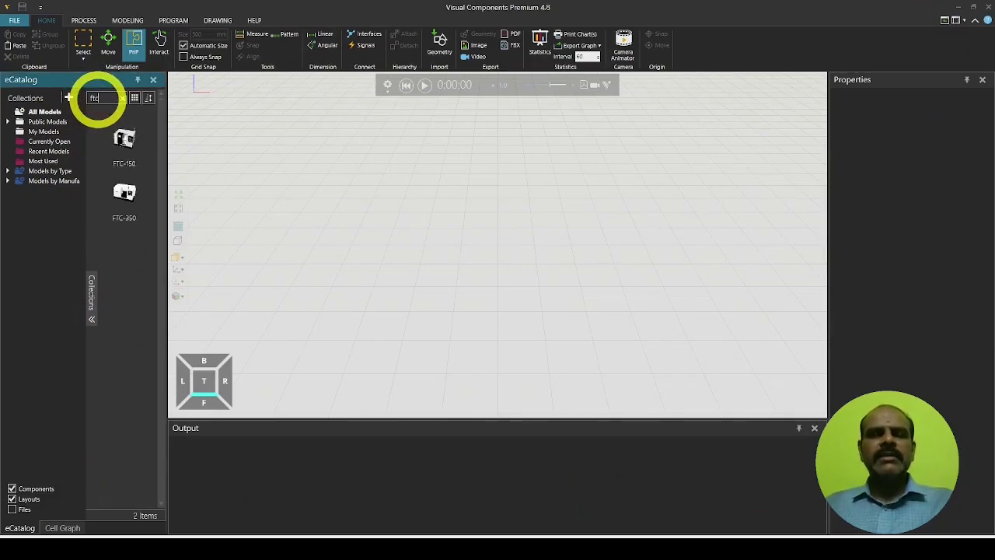
pyautogui.doubleClick(125, 195)
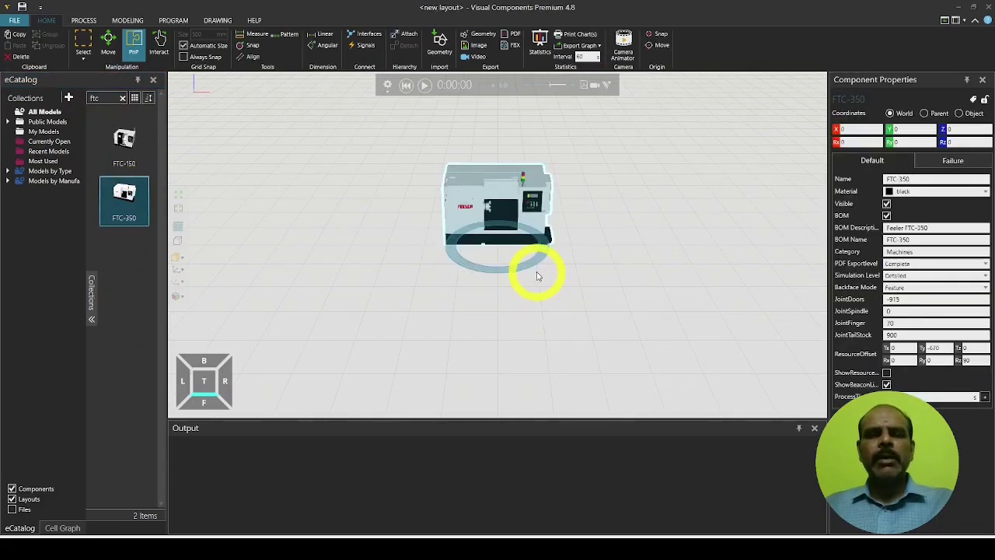
pyautogui.moveTo(488, 199); pyautogui.dragTo(524, 168)
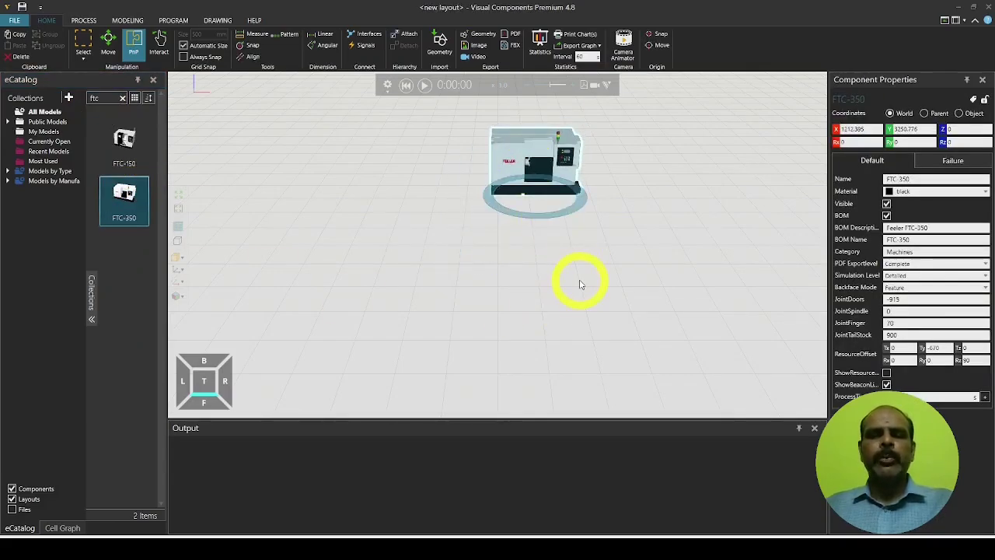
# - Add a Conveyor from the catalog and place it in front of the machine at about X -2676, Y -170 mm
pyautogui.click(122, 98)
pyautogui.click(102, 100)
pyautogui.write('con')
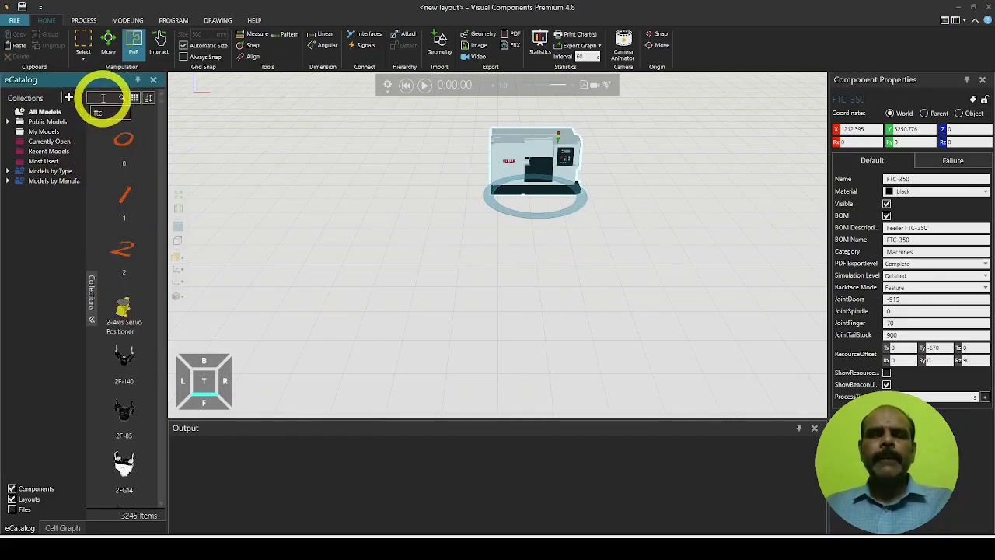
pyautogui.write('veyor')
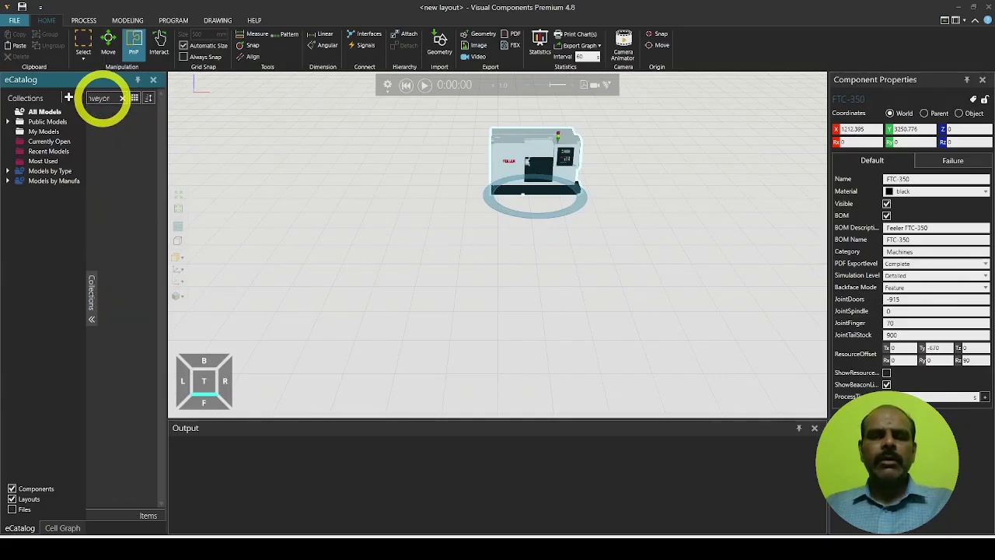
pyautogui.scroll(-10, 132, 206)
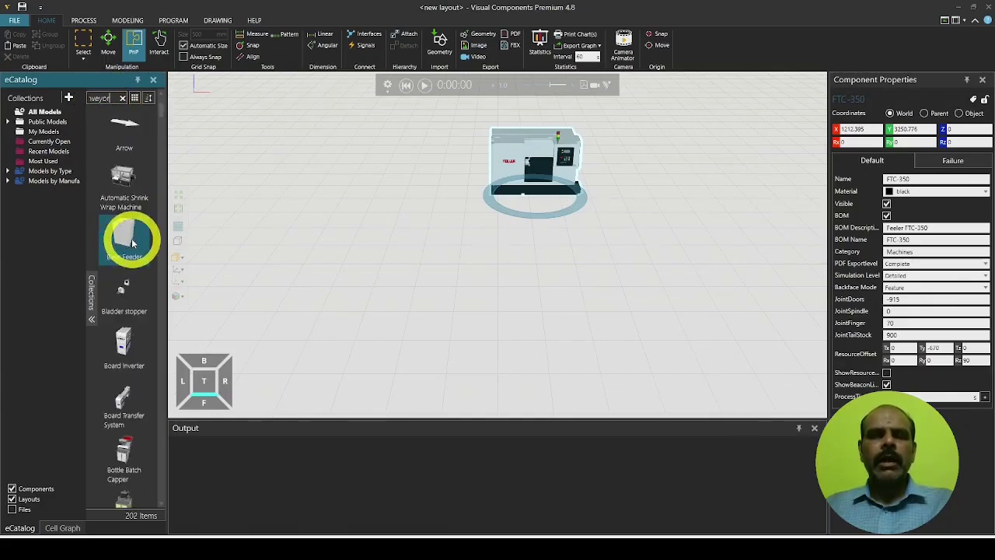
pyautogui.scroll(-5, 131, 241)
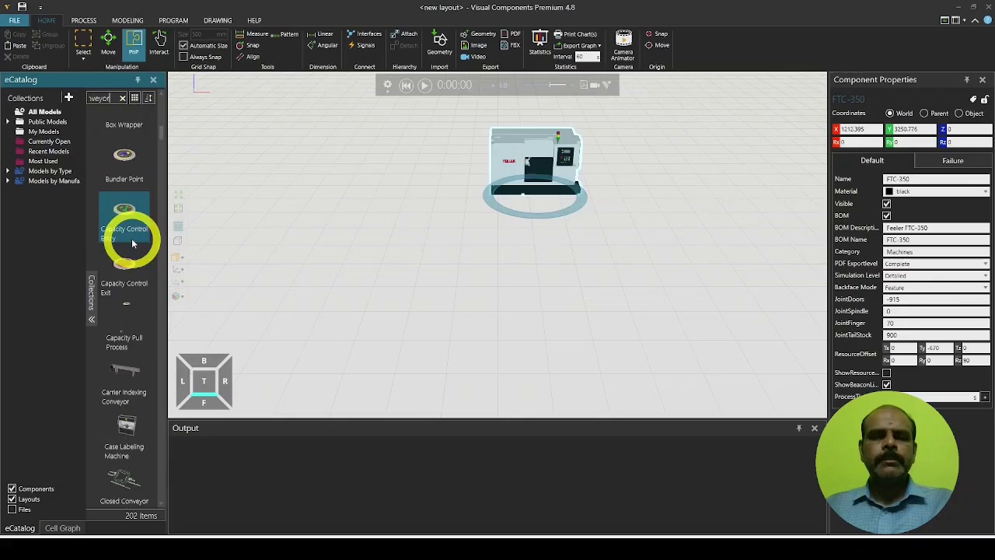
pyautogui.moveTo(131, 241)
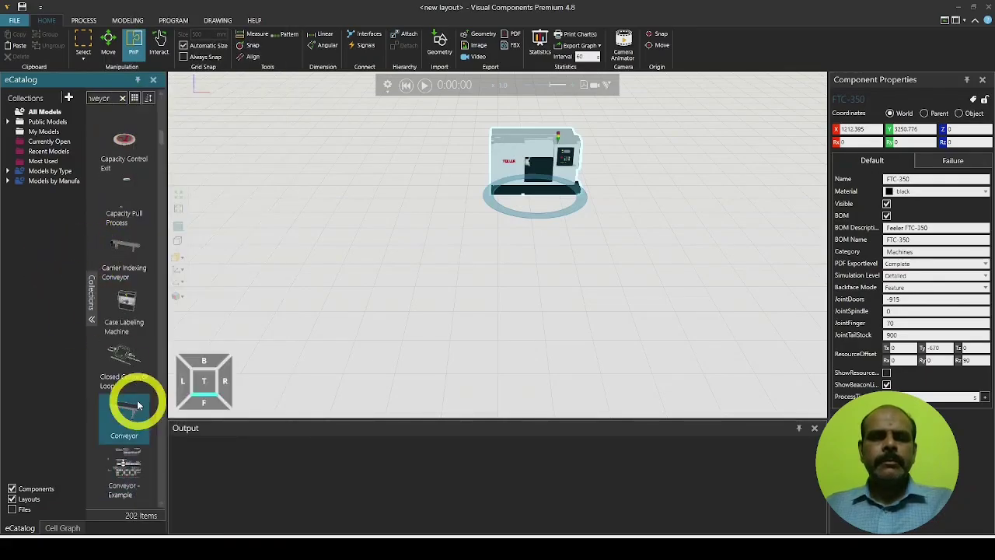
pyautogui.doubleClick(124, 408)
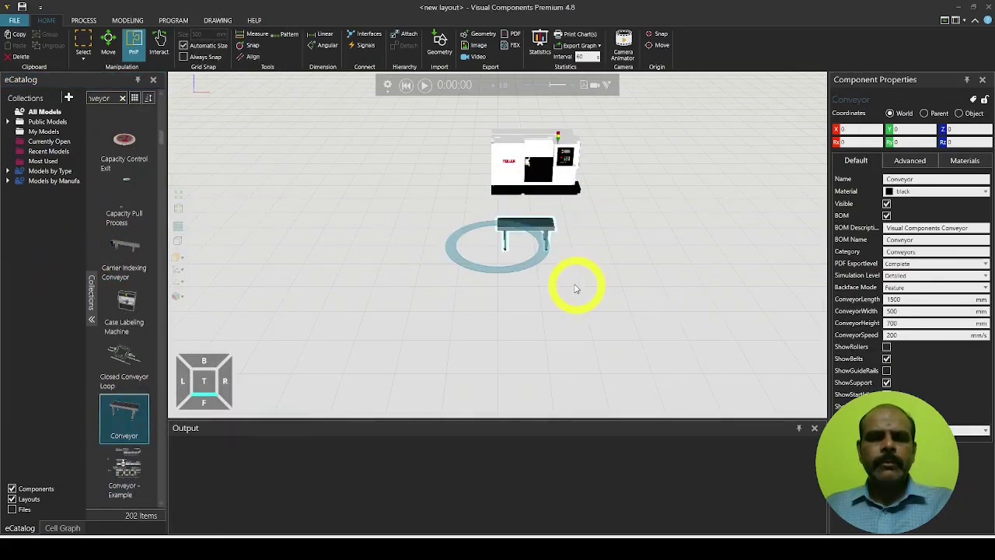
pyautogui.click(204, 381)
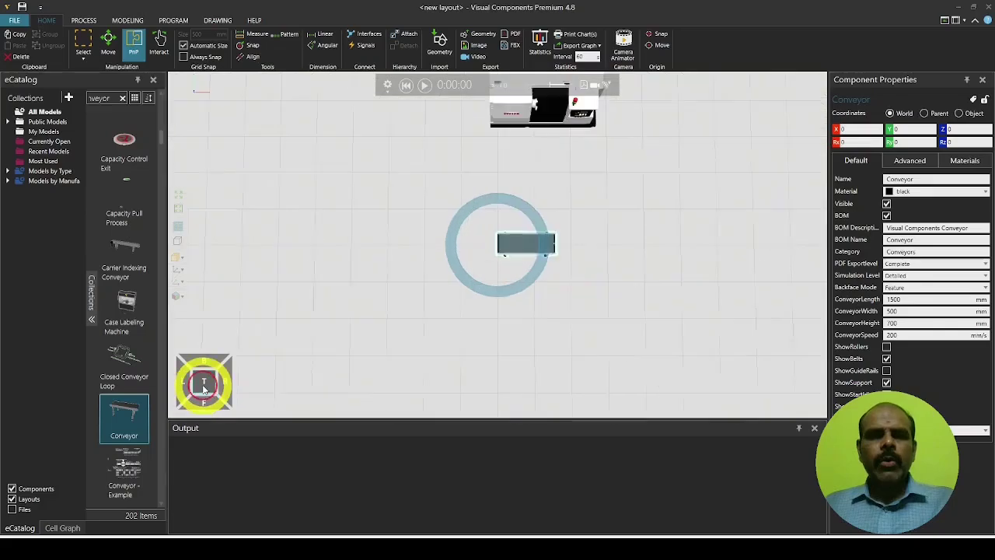
pyautogui.moveTo(497, 261); pyautogui.dragTo(422, 262)
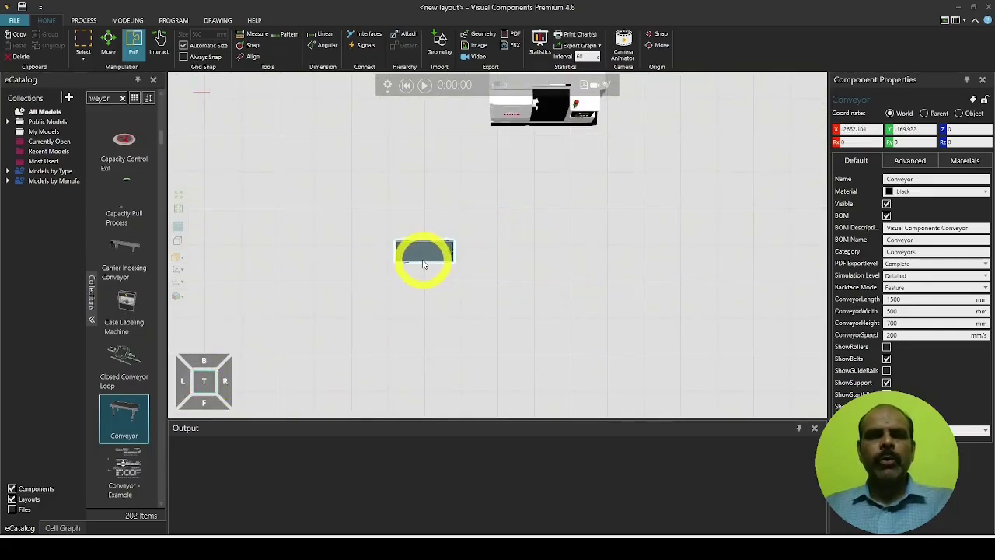
# - Add a second Conveyor and place it beside the machine's front corner at about X 1993, Y 2691 mm
pyautogui.click(455, 296)
pyautogui.click(419, 250)
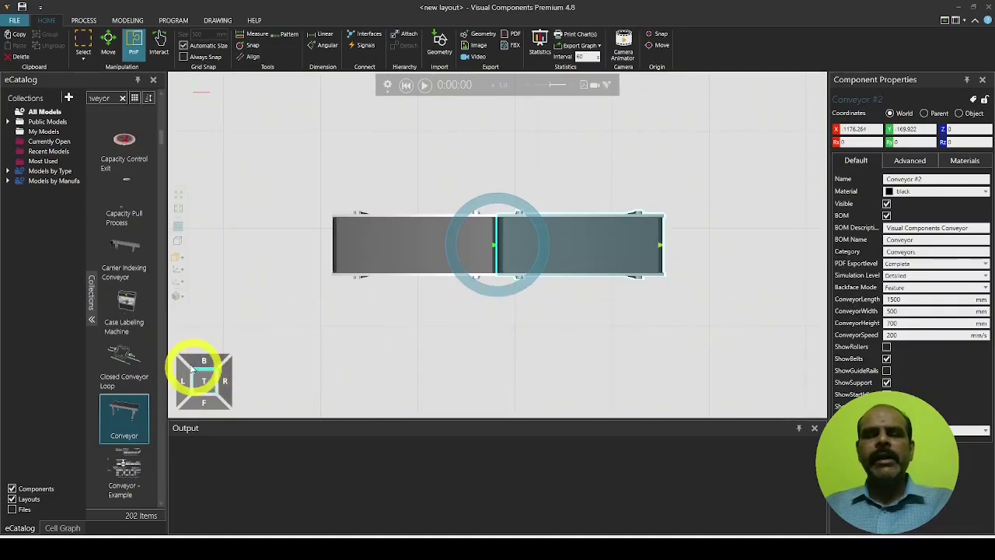
pyautogui.click(179, 196)
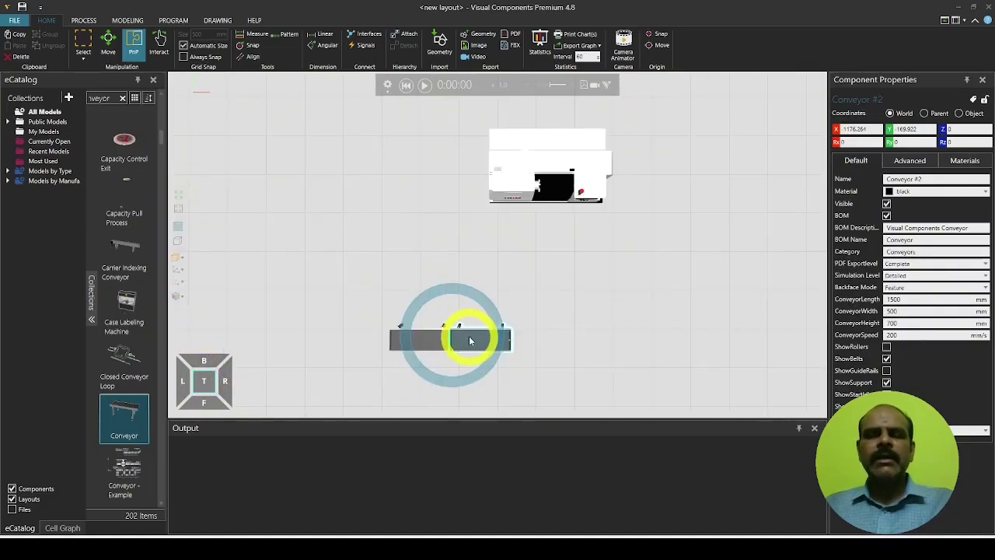
pyautogui.moveTo(500, 326); pyautogui.dragTo(596, 230)
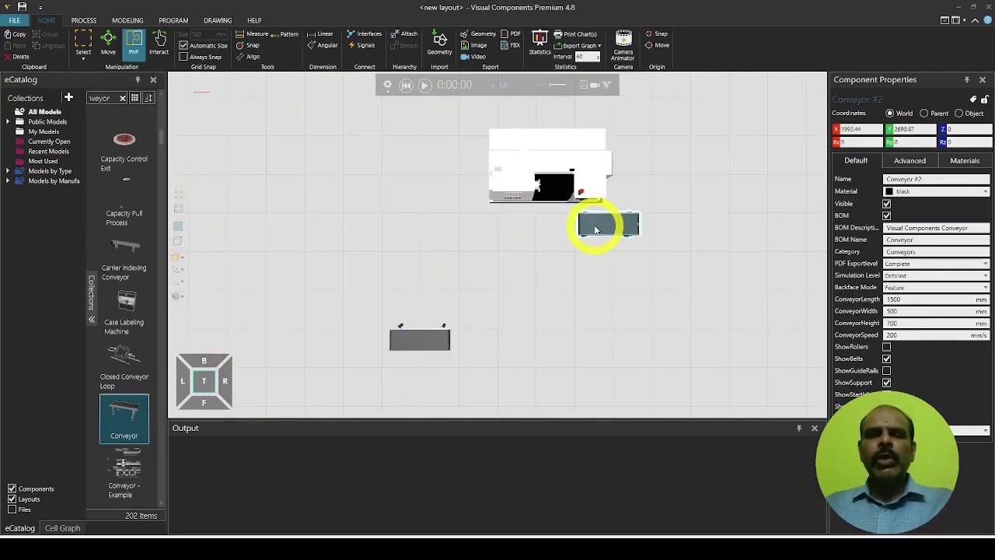
pyautogui.click(620, 329)
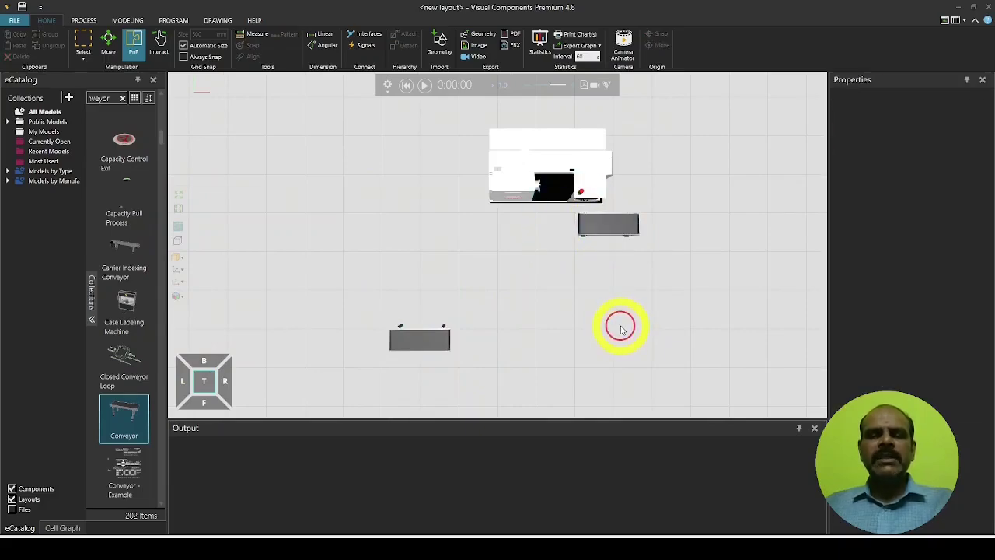
# - Search the catalog for "feeder" and add the Feeder component to the layout
pyautogui.click(122, 98)
pyautogui.click(109, 103)
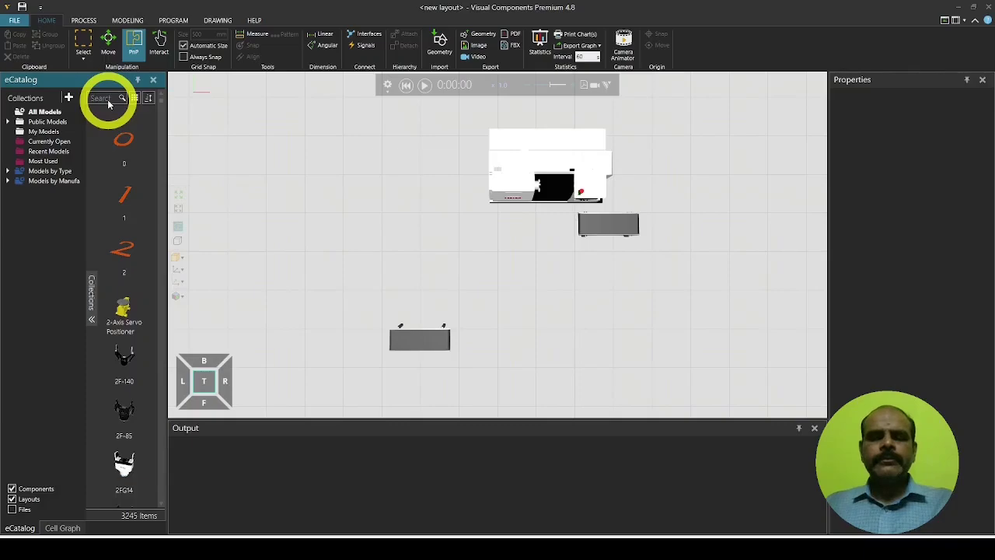
pyautogui.click(108, 103)
pyautogui.write('feeder4')
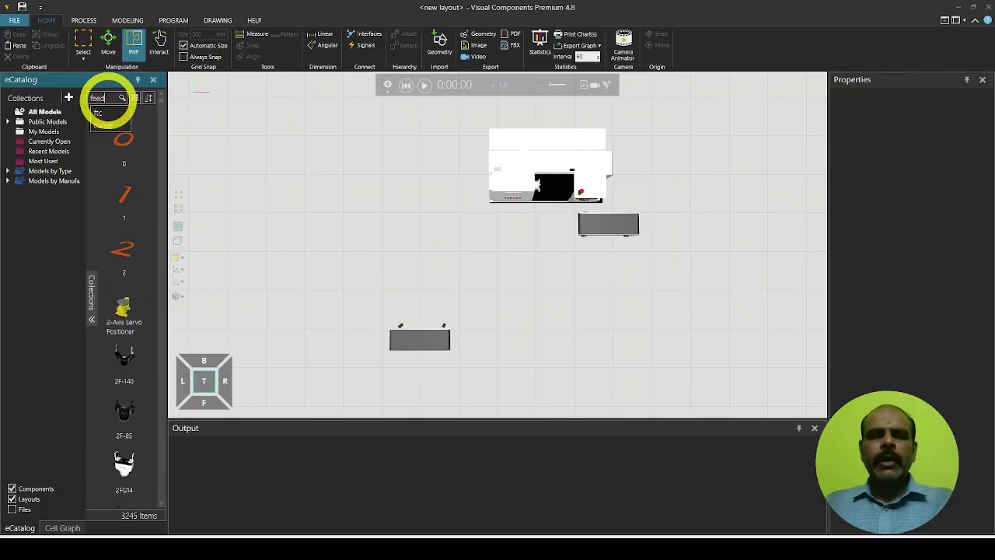
pyautogui.press('BackSpace')
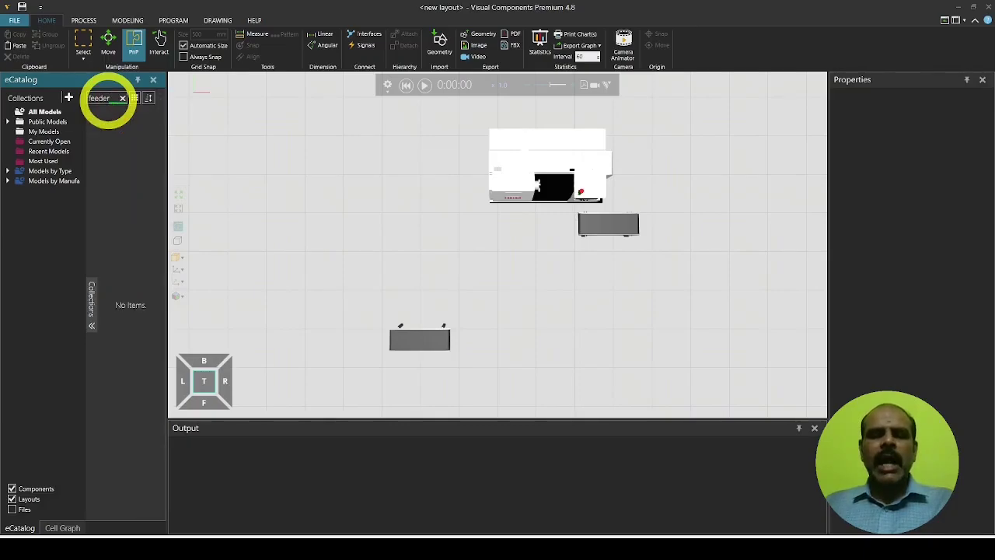
pyautogui.scroll(-3, 123, 257)
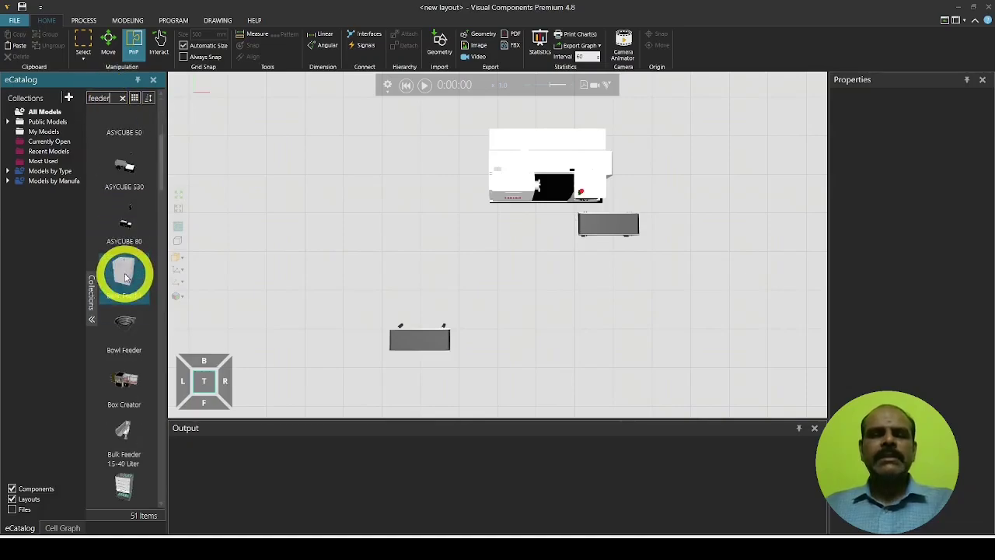
pyautogui.doubleClick(123, 416)
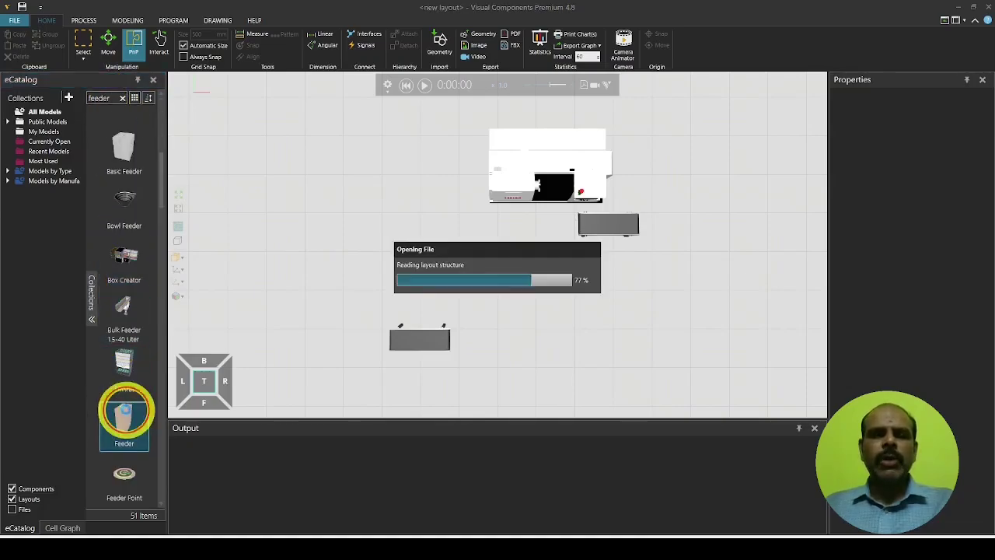
# - Snap the Feeder onto the infeed end of the first conveyor and check the connection between them
pyautogui.scroll(2, 497, 363)
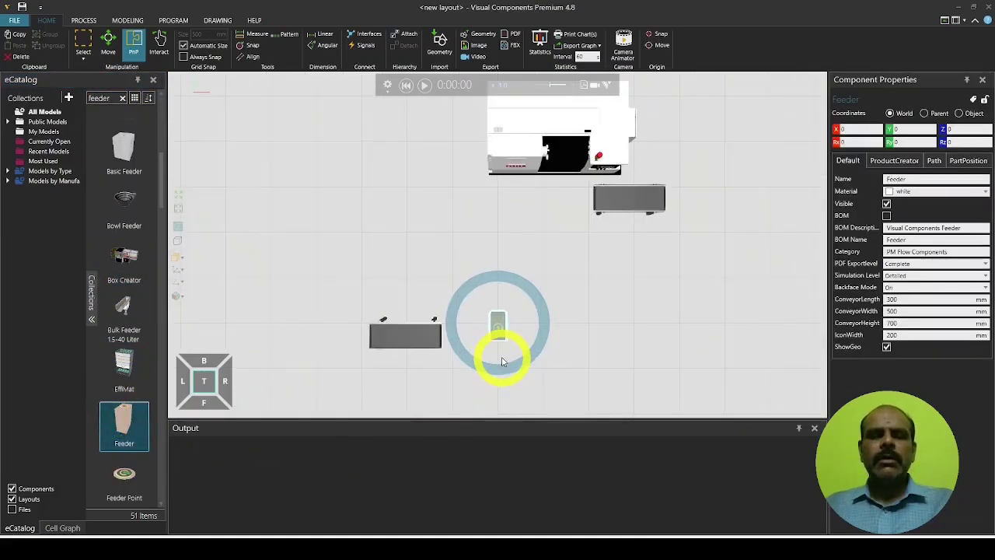
pyautogui.rightClick(501, 360)
pyautogui.click(575, 340)
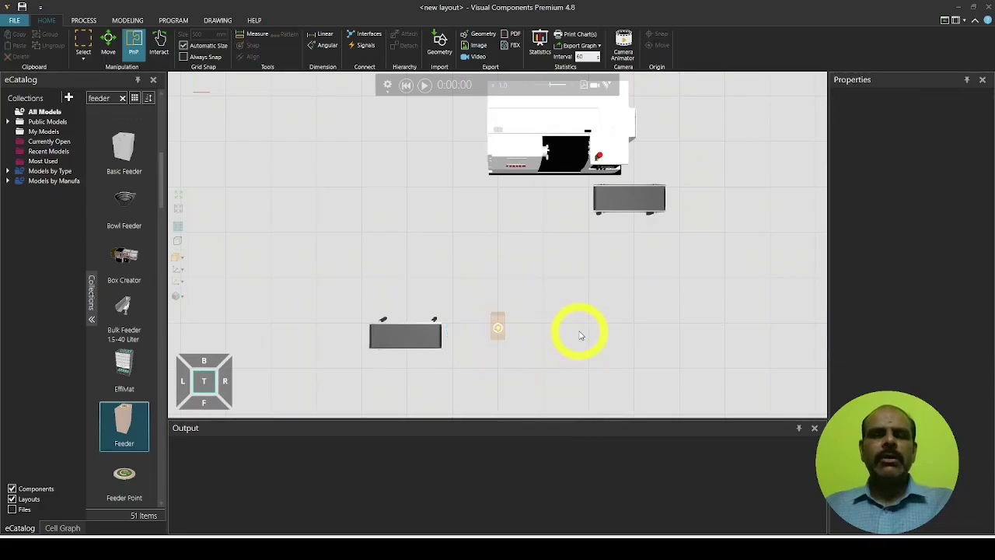
pyautogui.moveTo(567, 334); pyautogui.dragTo(568, 288, button='right')
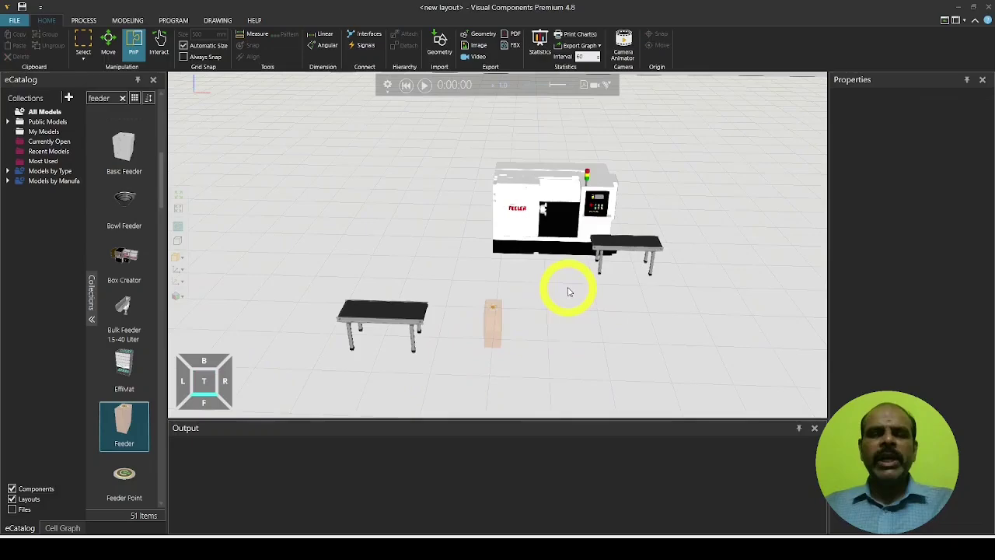
pyautogui.click(490, 326)
pyautogui.moveTo(495, 327); pyautogui.dragTo(344, 325)
pyautogui.scroll(6, 342, 319)
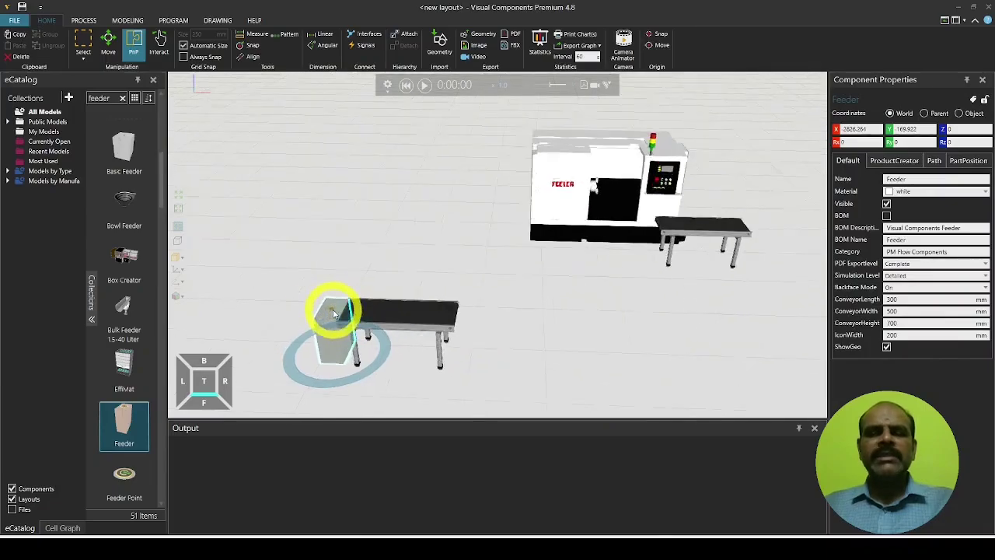
pyautogui.scroll(1, 347, 307)
pyautogui.click(489, 212)
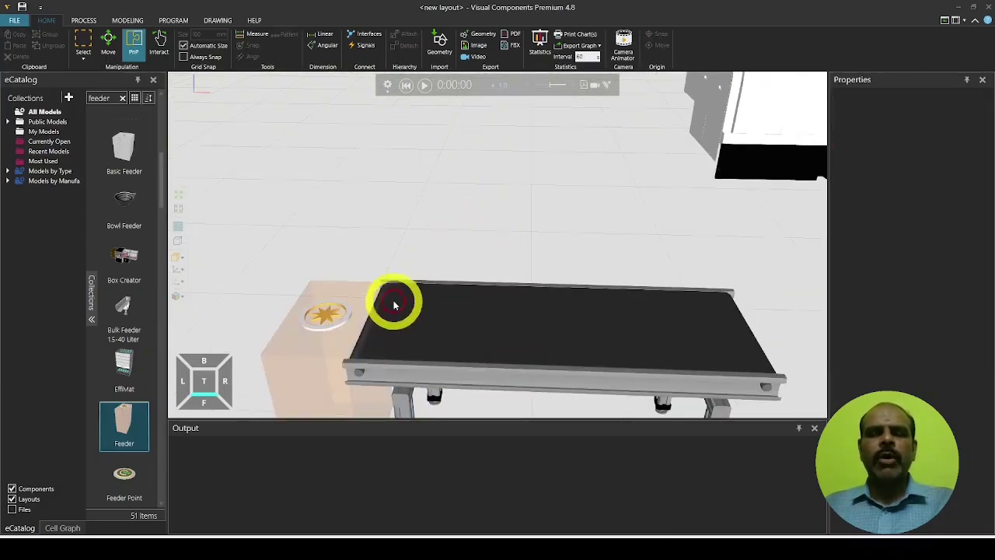
pyautogui.click(329, 321)
pyautogui.click(466, 349)
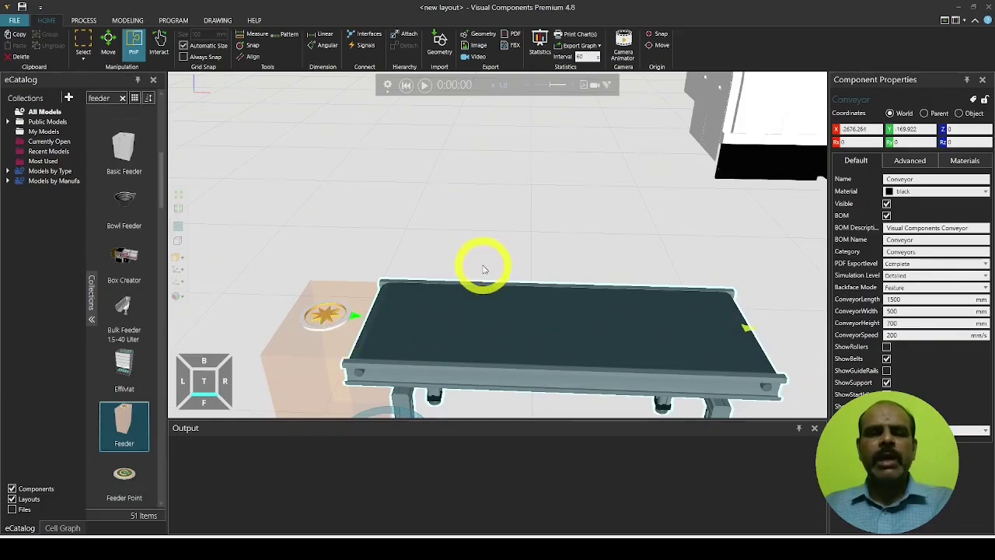
# - Run the simulation to test parts moving from the Feeder along the conveyor, and reset it
pyautogui.scroll(-3, 536, 237)
pyautogui.scroll(-3, 538, 240)
pyautogui.moveTo(608, 311)
pyautogui.mouseDown(button='right')
pyautogui.moveTo(572, 315)
pyautogui.moveTo(623, 308)
pyautogui.moveTo(591, 313)
pyautogui.mouseUp(button='right')
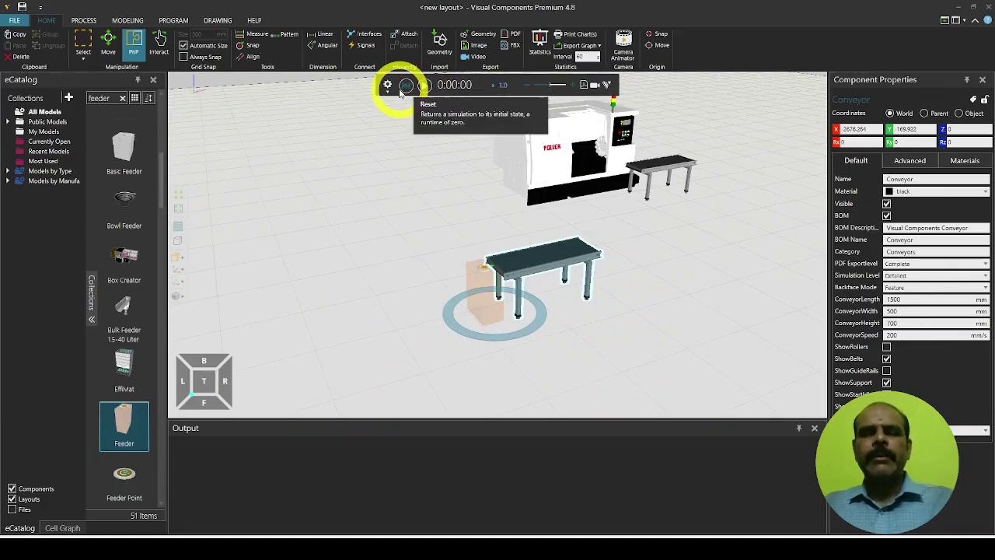
pyautogui.click(424, 87)
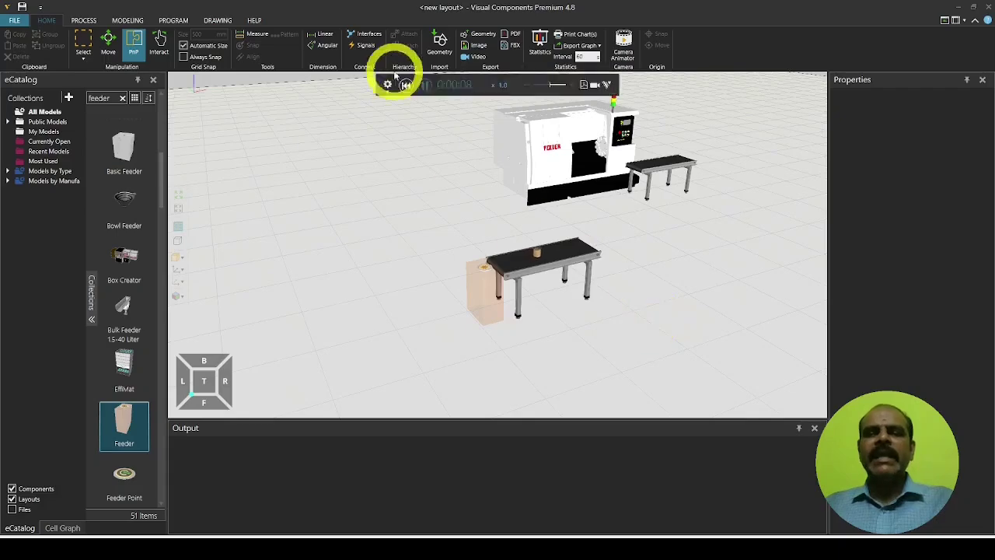
pyautogui.click(426, 84)
# - Change the part creation interval in the Feeder's ProductCreator properties
pyautogui.moveTo(456, 284); pyautogui.dragTo(482, 289)
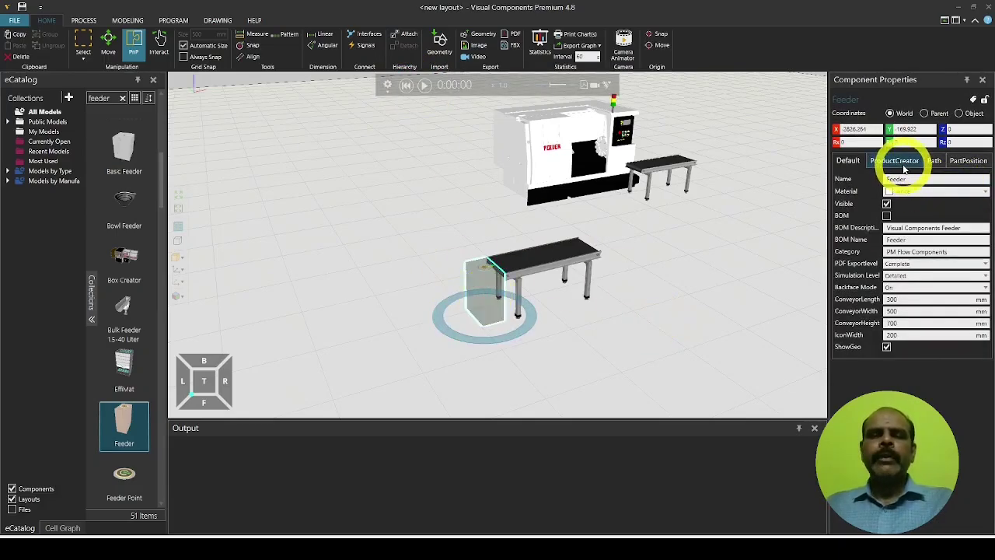
pyautogui.click(900, 162)
pyautogui.moveTo(905, 192); pyautogui.dragTo(863, 196)
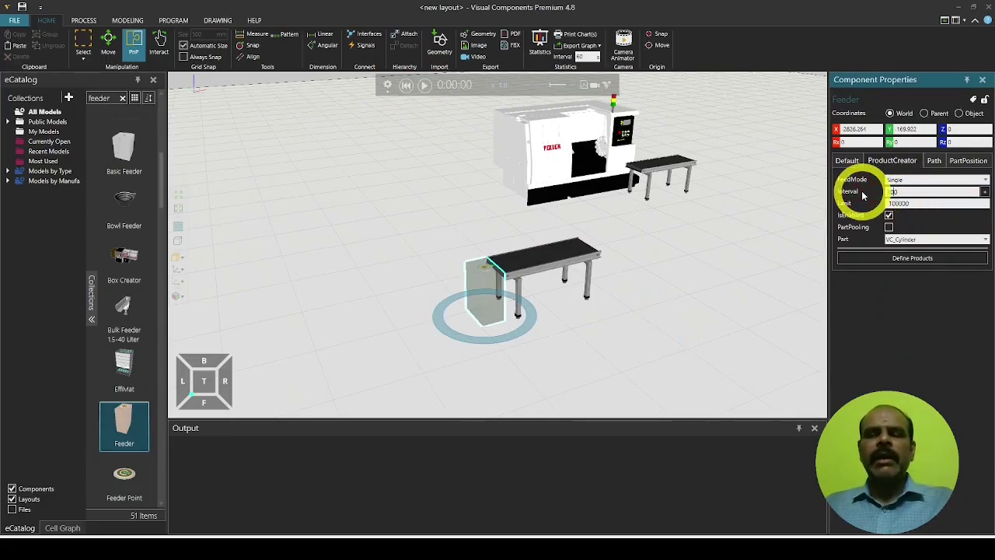
pyautogui.click(714, 290)
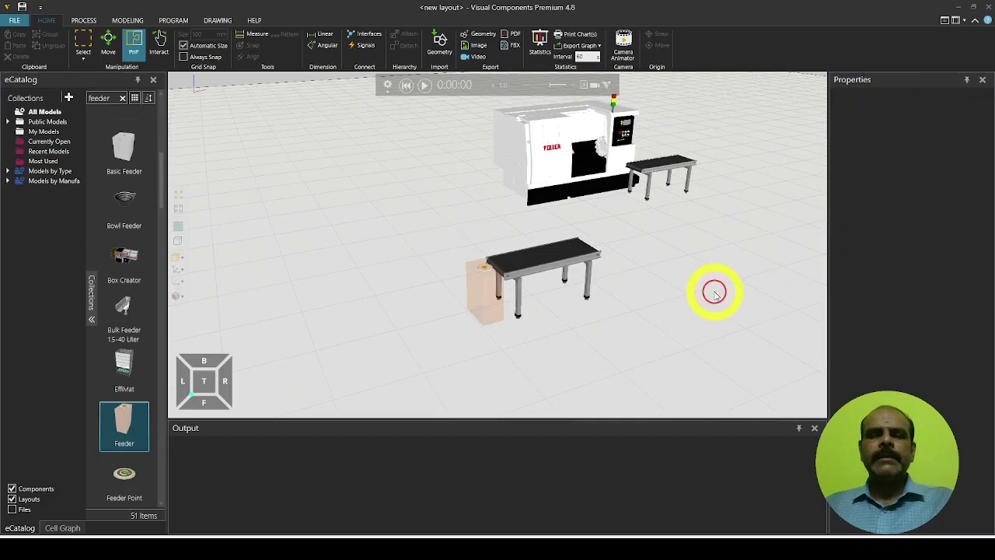
# - Search the catalog for "otto" and place the Human (Otto) component in front of the first conveyor in the top view
pyautogui.click(203, 380)
pyautogui.scroll(-4, 636, 305)
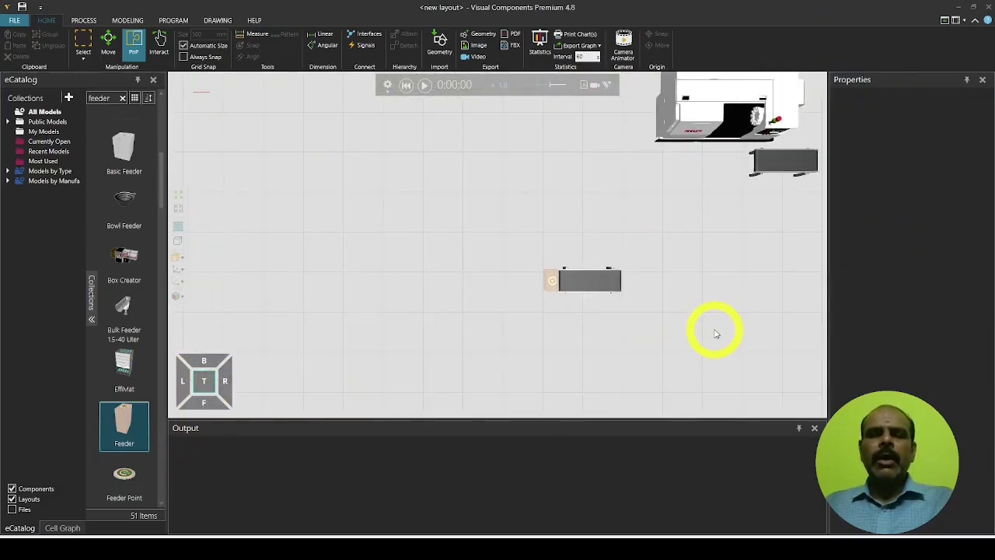
pyautogui.moveTo(695, 329); pyautogui.dragTo(552, 348, button='middle')
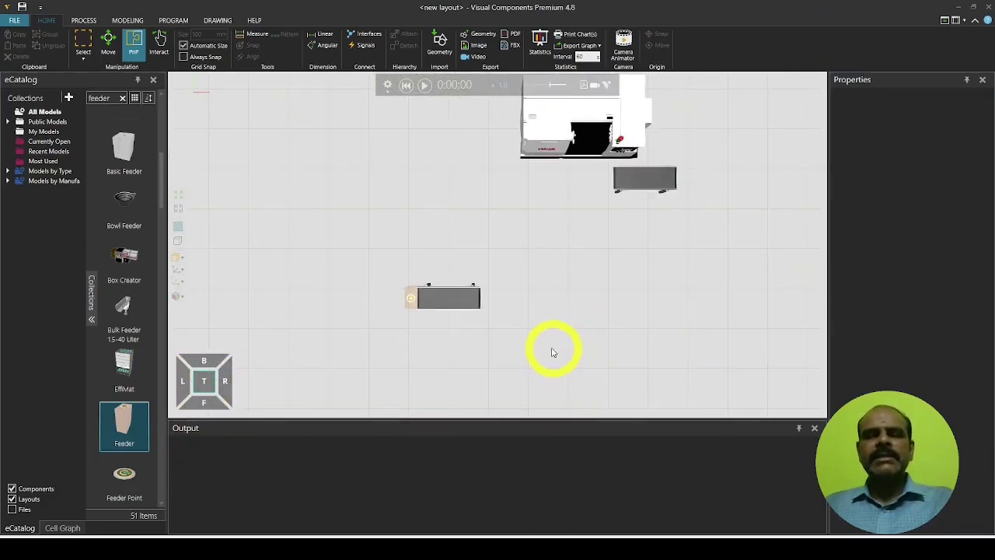
pyautogui.click(122, 98)
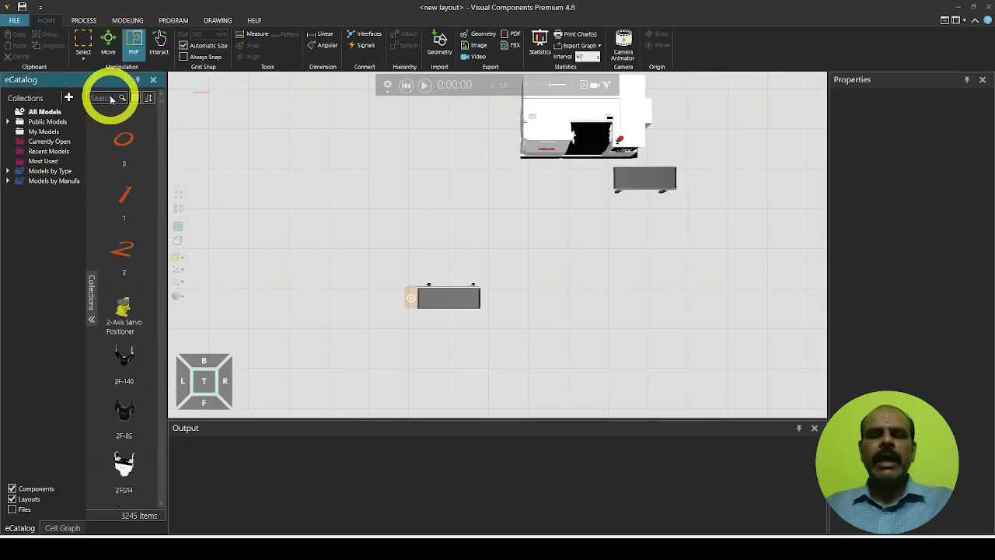
pyautogui.click(111, 98)
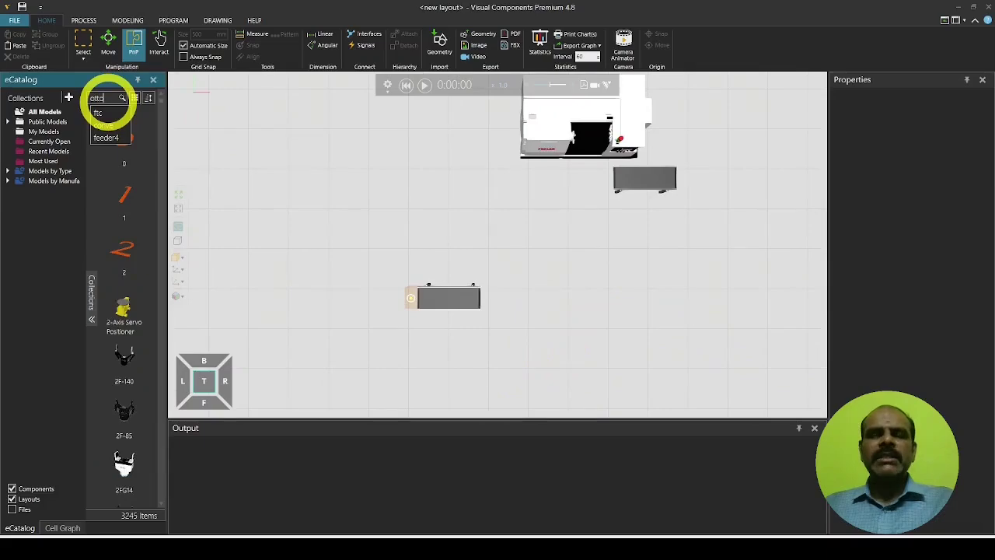
pyautogui.write('otto')
pyautogui.press('Return')
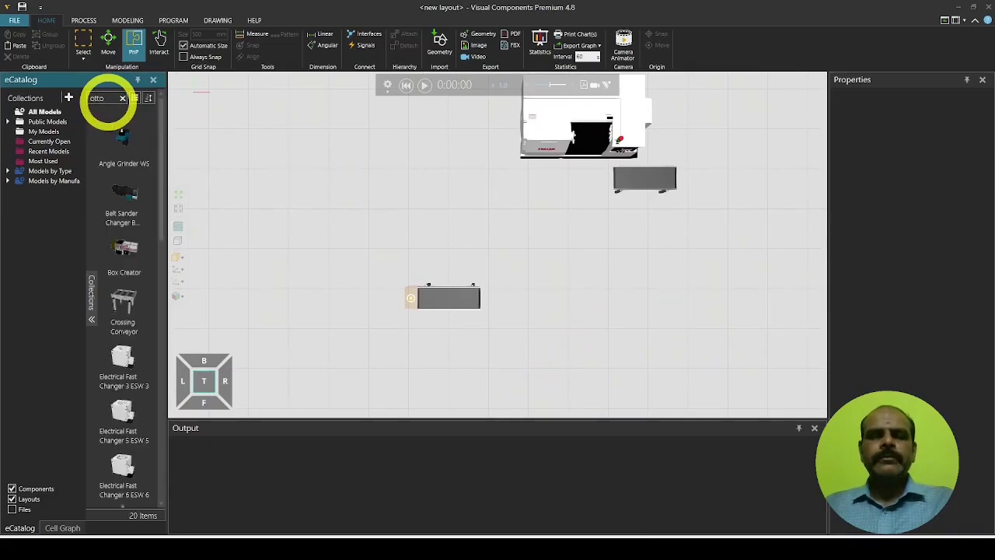
pyautogui.scroll(-5, 122, 303)
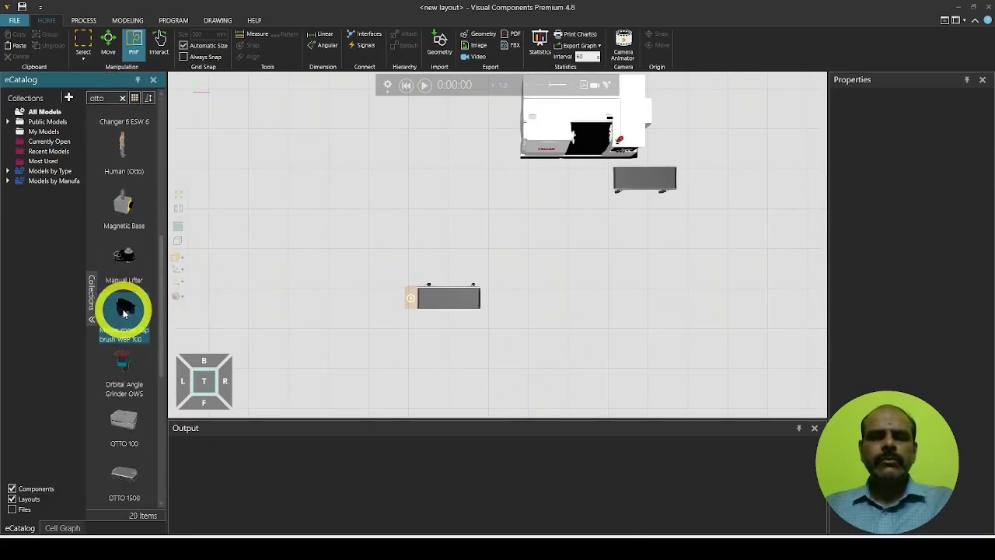
pyautogui.moveTo(133, 152); pyautogui.dragTo(469, 332)
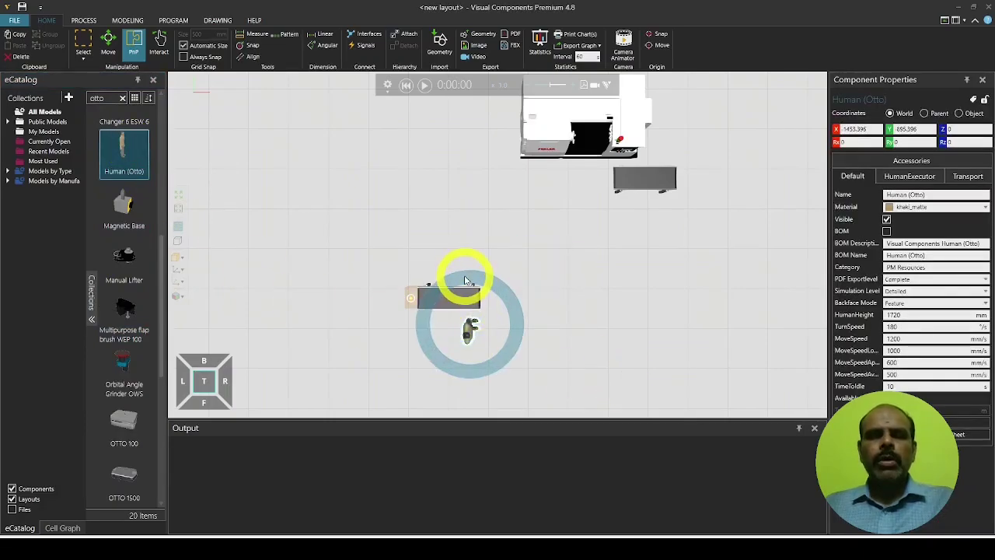
# - Rotate Human (Otto) to 90° about Z so it faces the first conveyor
pyautogui.moveTo(465, 280); pyautogui.dragTo(393, 312)
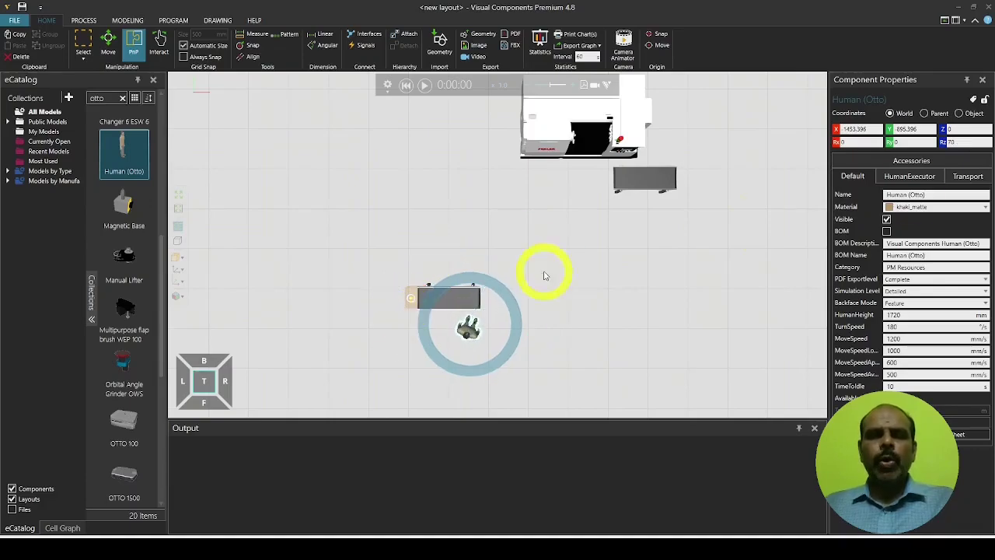
pyautogui.click(937, 143)
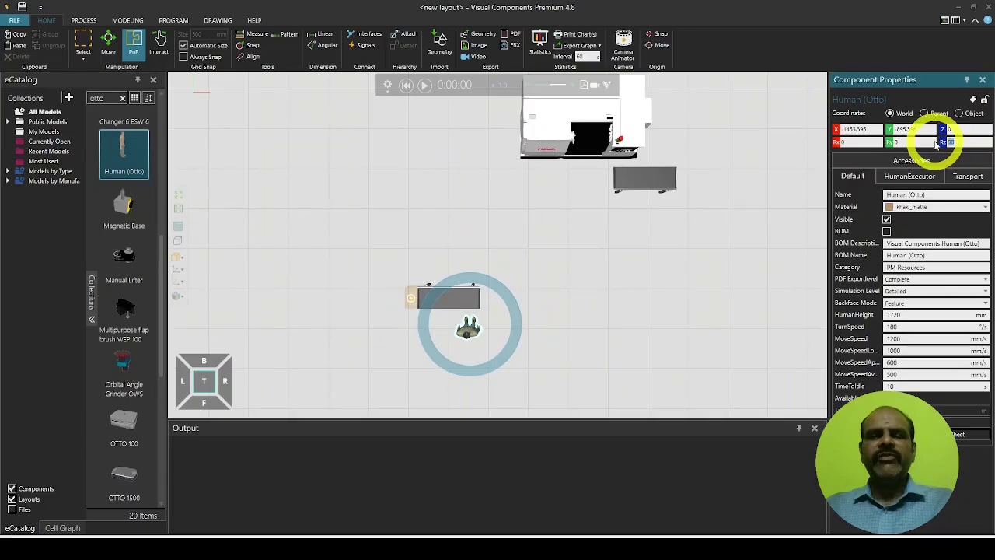
pyautogui.click(660, 306)
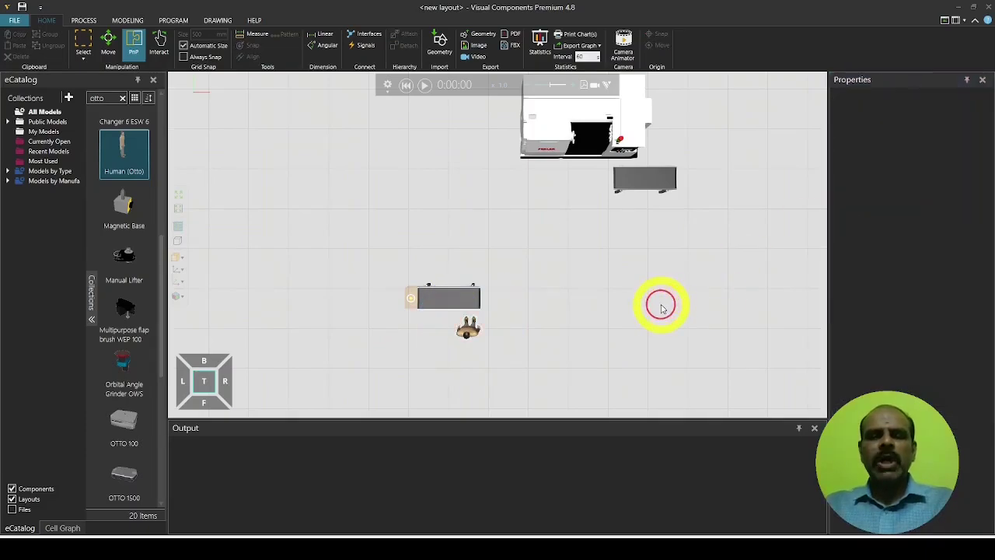
# - Clear the catalog search and expand the Visual Components collection under the models by manufacturer
pyautogui.click(122, 100)
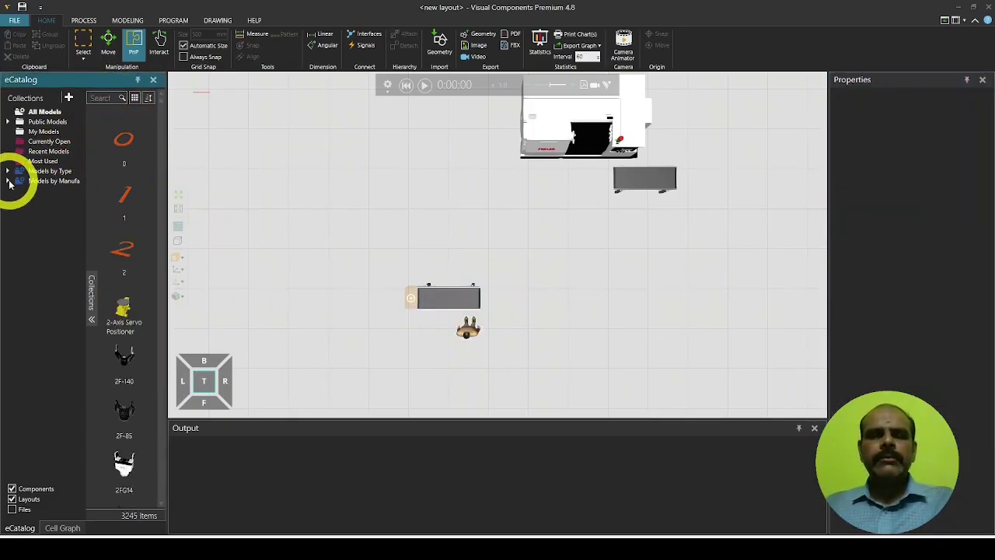
pyautogui.click(8, 181)
pyautogui.scroll(-8, 30, 309)
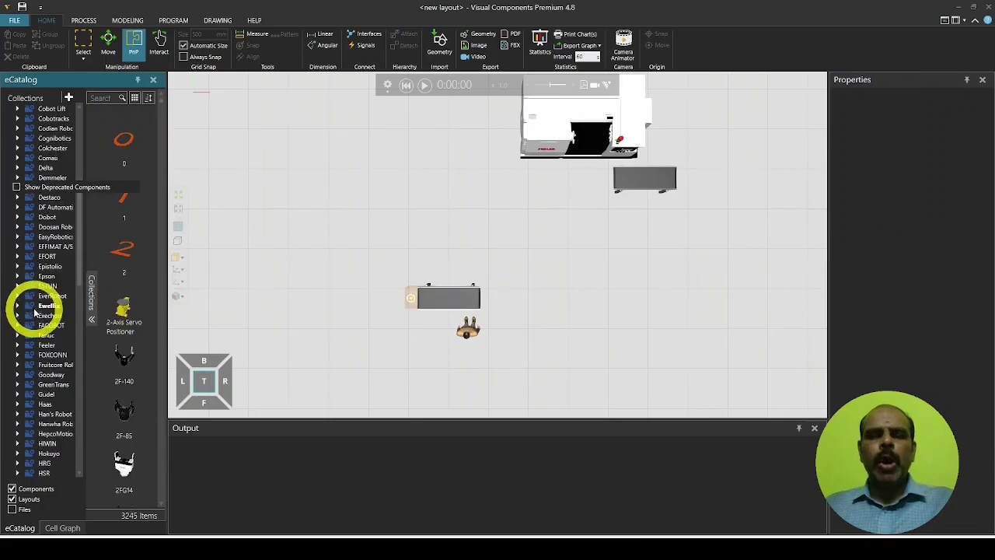
pyautogui.scroll(-10, 34, 311)
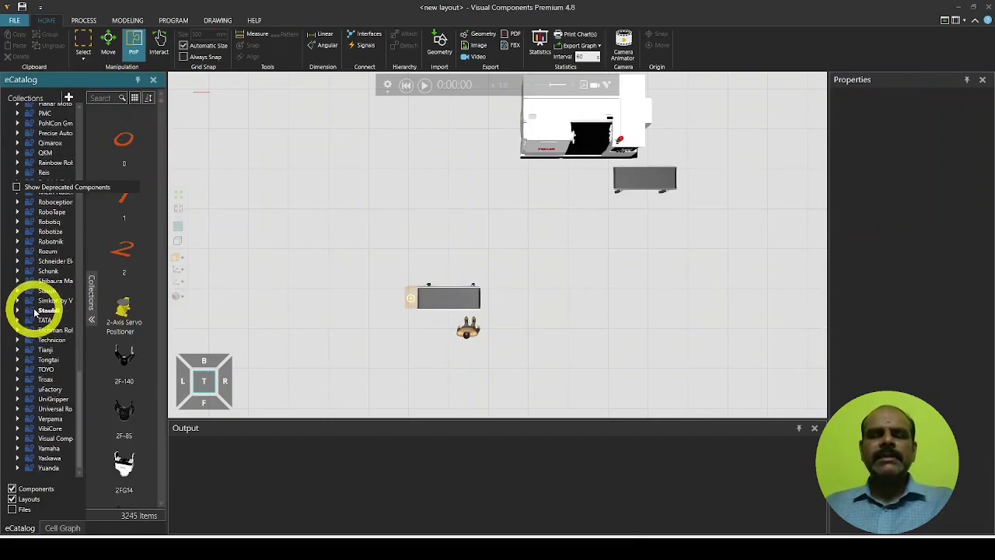
pyautogui.click(19, 438)
pyautogui.scroll(-6, 44, 400)
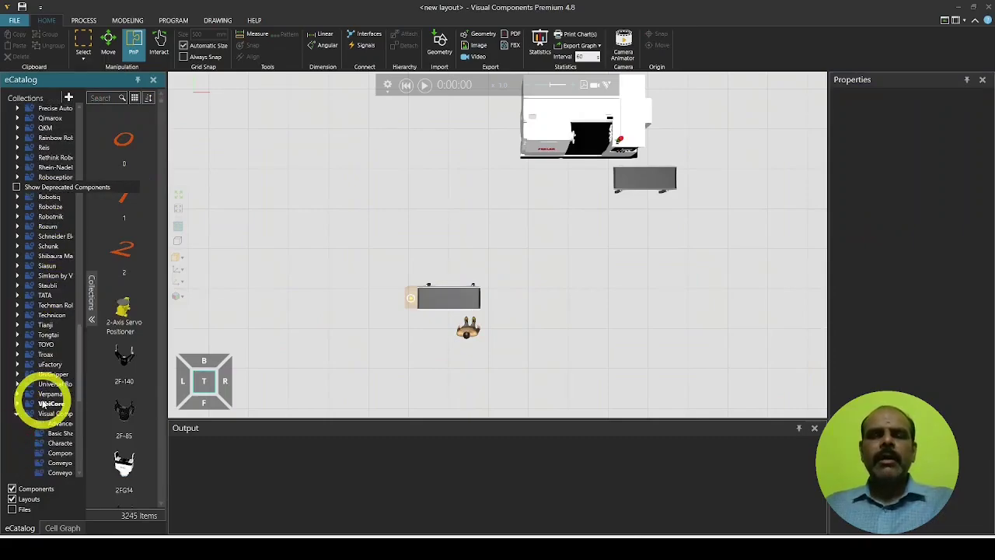
pyautogui.scroll(-4, 52, 396)
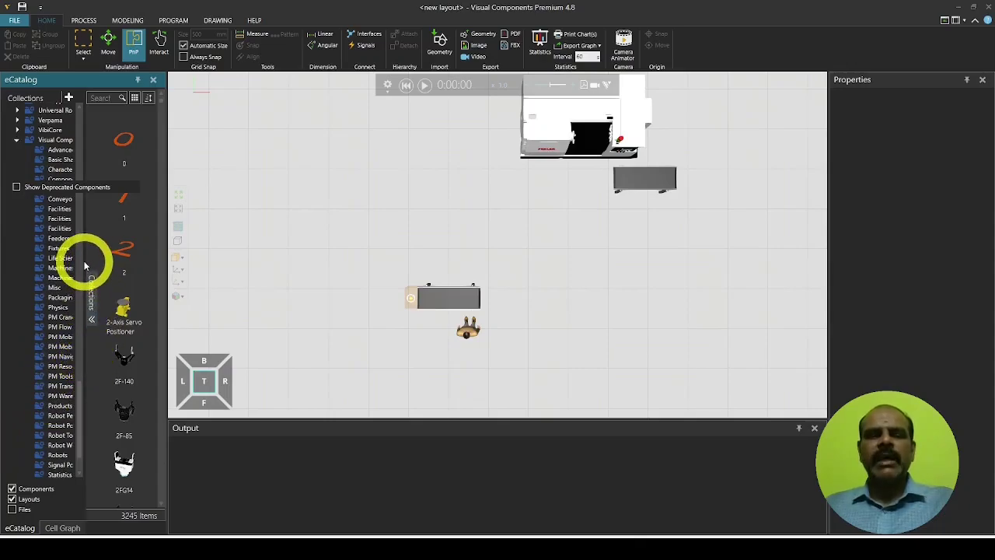
# - Widen the catalog's collection and model lists, and open the PM Transport Controllers collection
pyautogui.moveTo(86, 261); pyautogui.dragTo(135, 261)
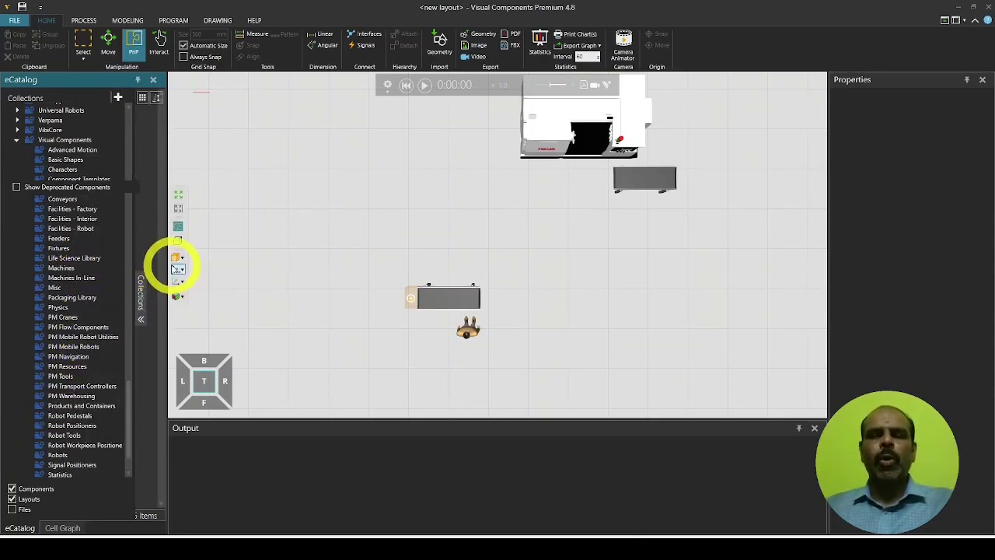
pyautogui.moveTo(169, 167); pyautogui.dragTo(203, 168)
pyautogui.scroll(-2, 88, 303)
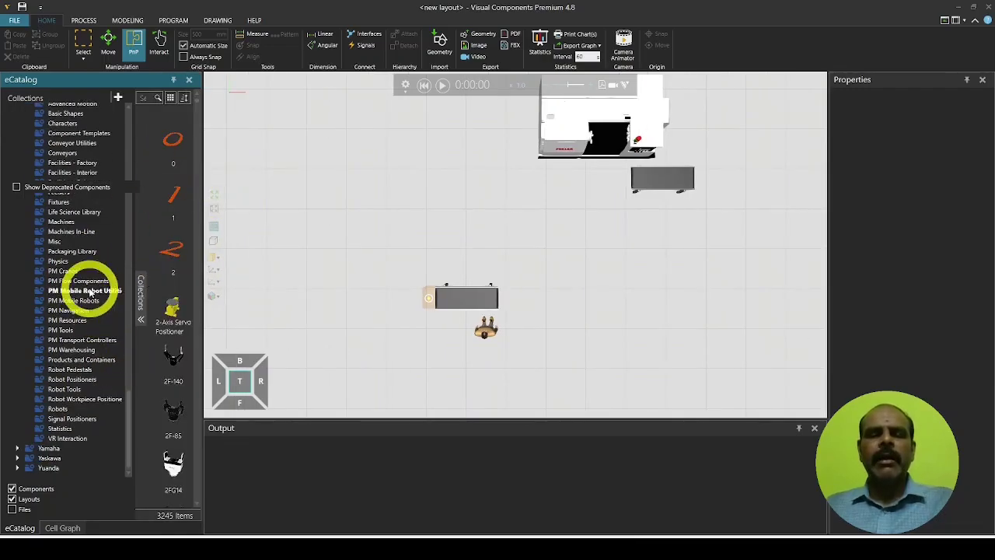
pyautogui.click(86, 340)
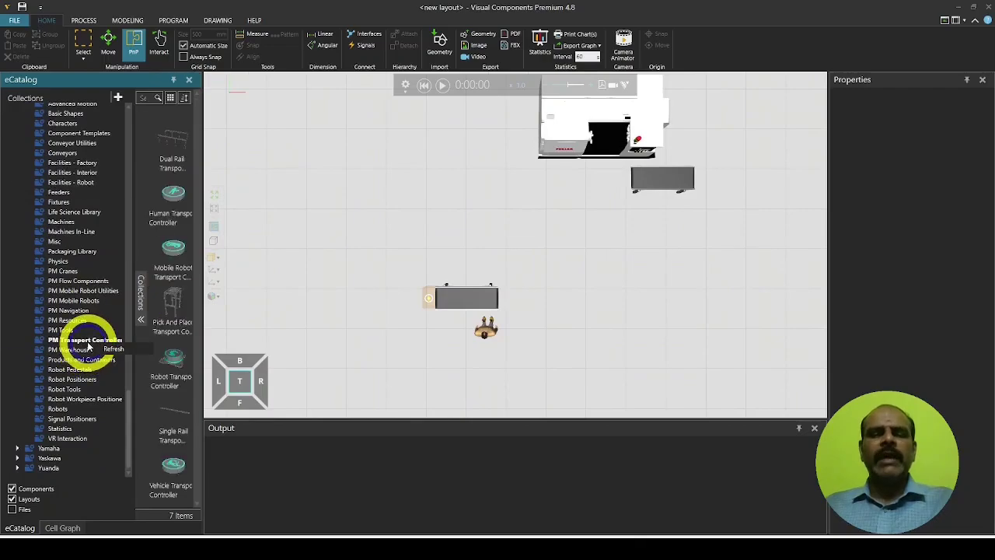
# - Add a Human Transport Controller and place it beside the first conveyor, on the side opposite the human
pyautogui.click(174, 197)
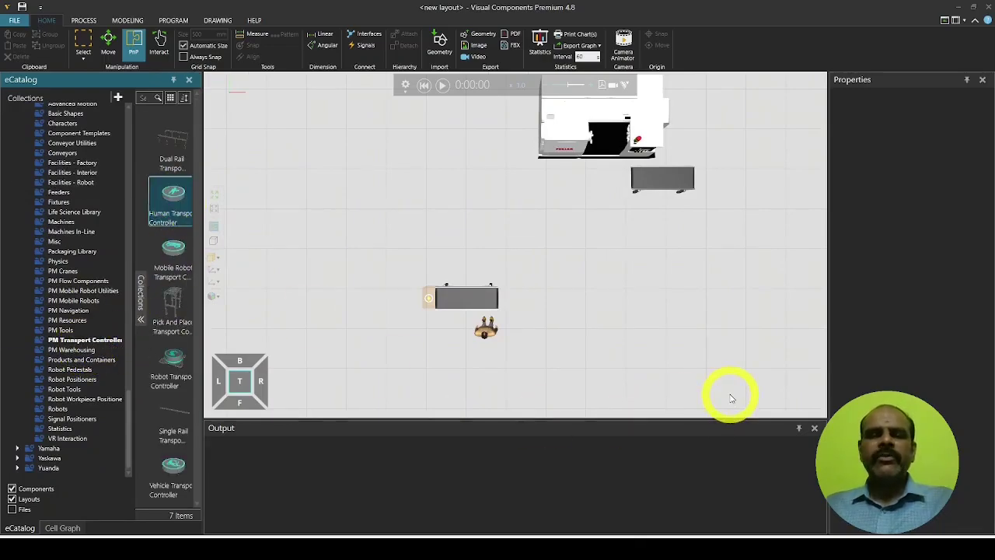
pyautogui.doubleClick(171, 197)
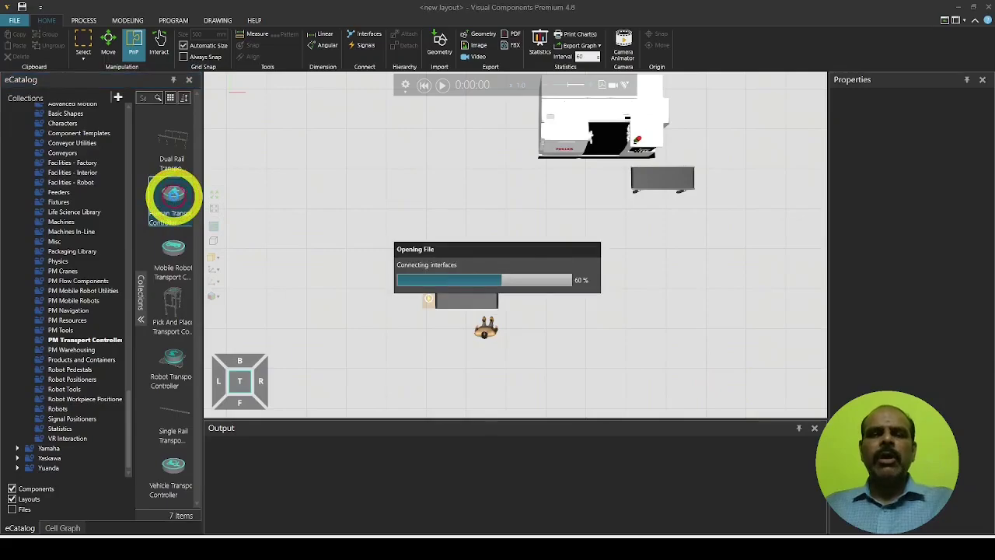
pyautogui.moveTo(545, 290); pyautogui.dragTo(462, 253)
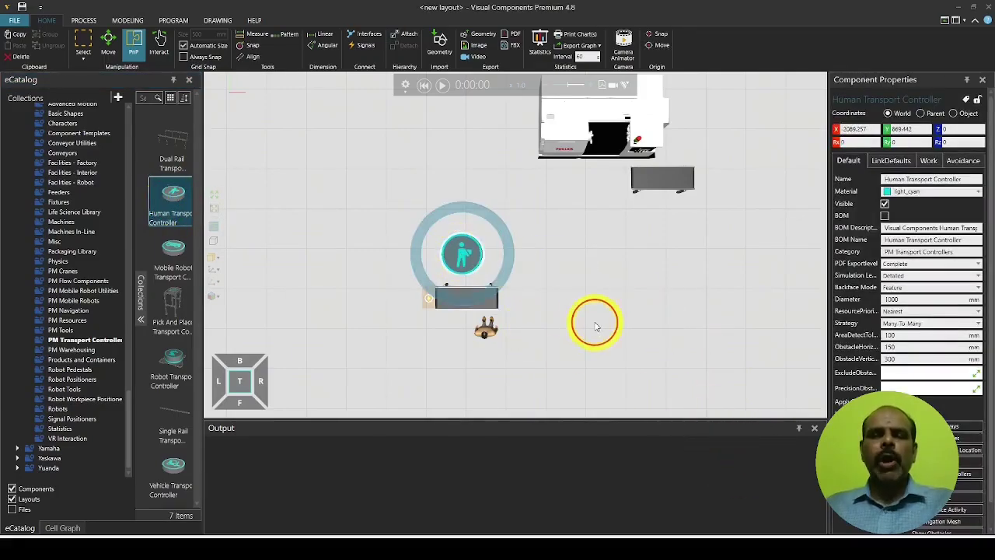
pyautogui.click(612, 395)
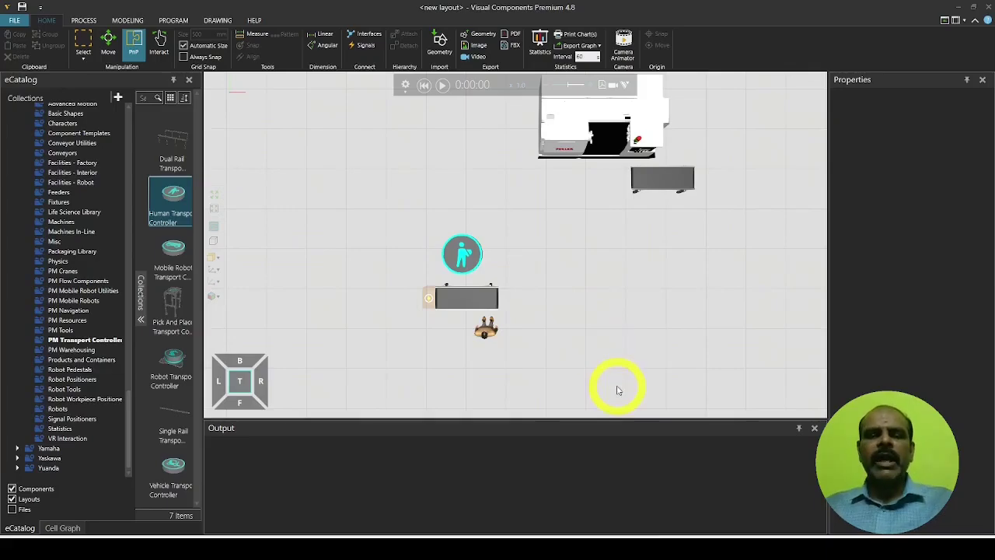
# - Connect the Resources interface of the Human Transport Controller to the PMResource interface of Human (Otto)
pyautogui.click(365, 36)
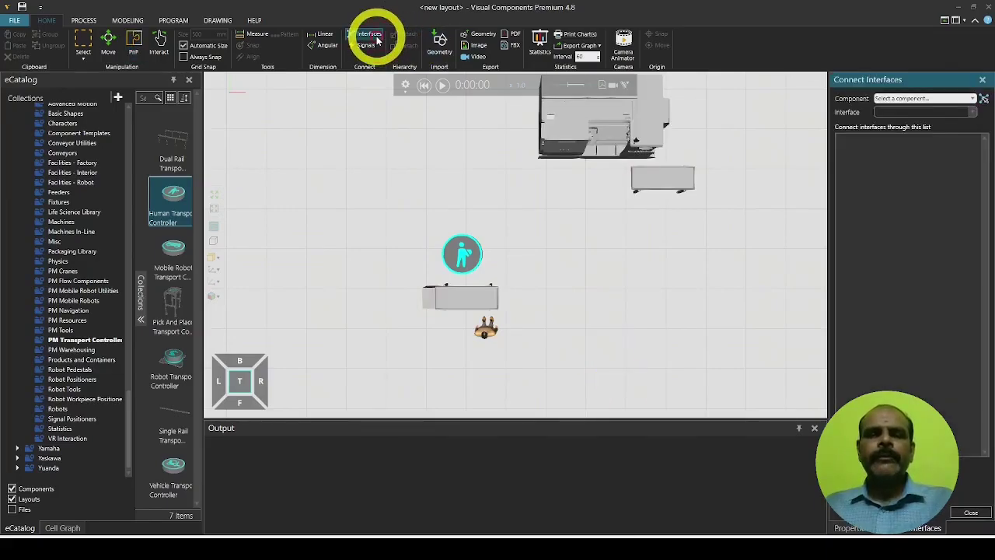
pyautogui.click(467, 254)
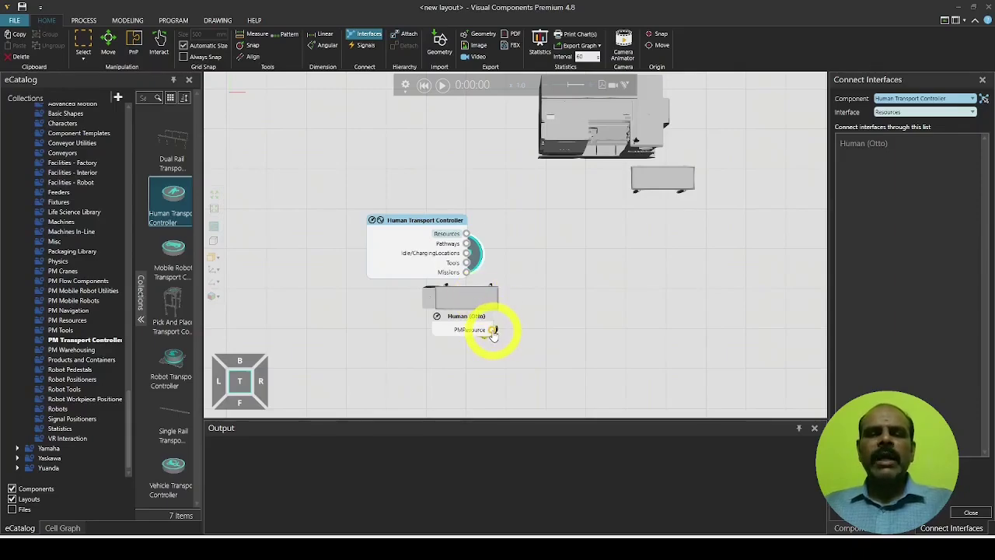
pyautogui.click(493, 331)
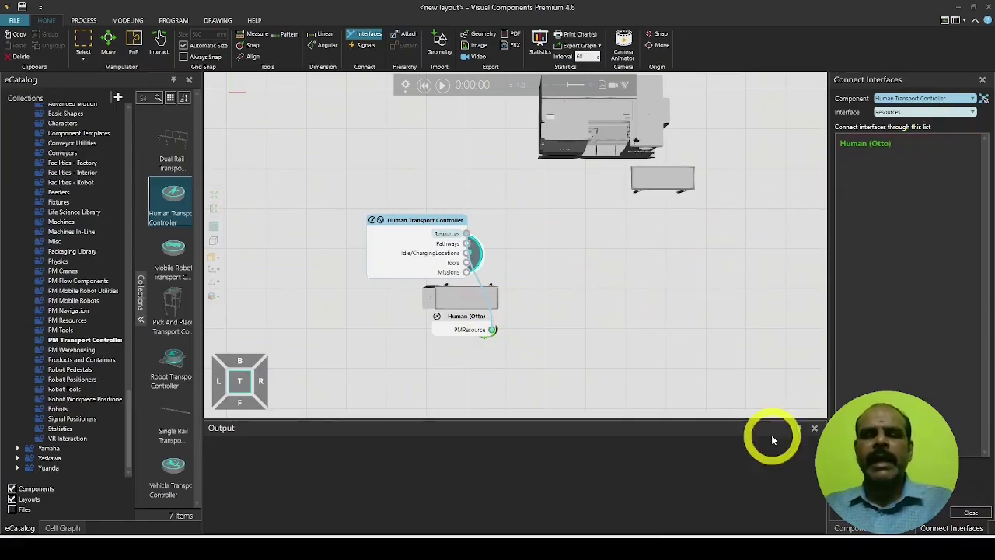
pyautogui.click(600, 299)
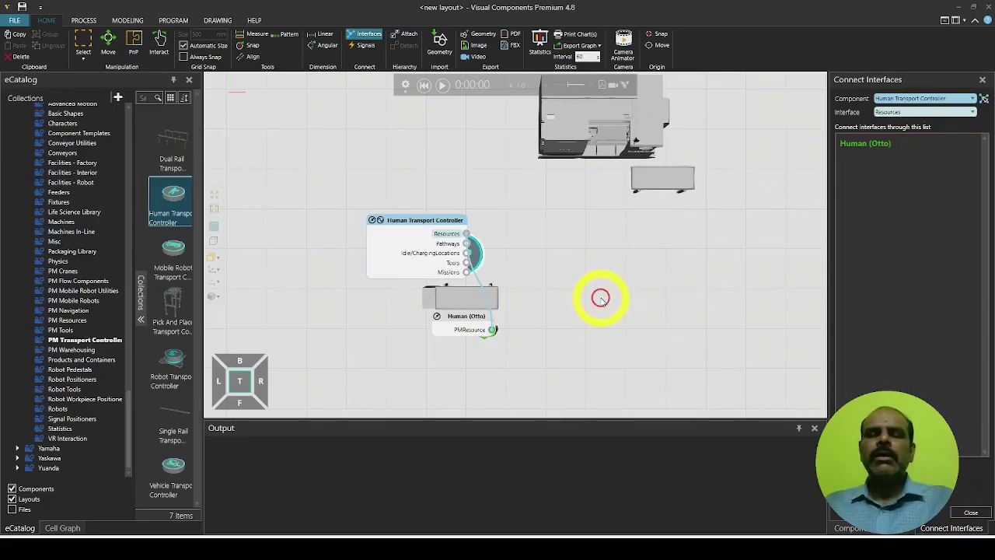
pyautogui.click(364, 35)
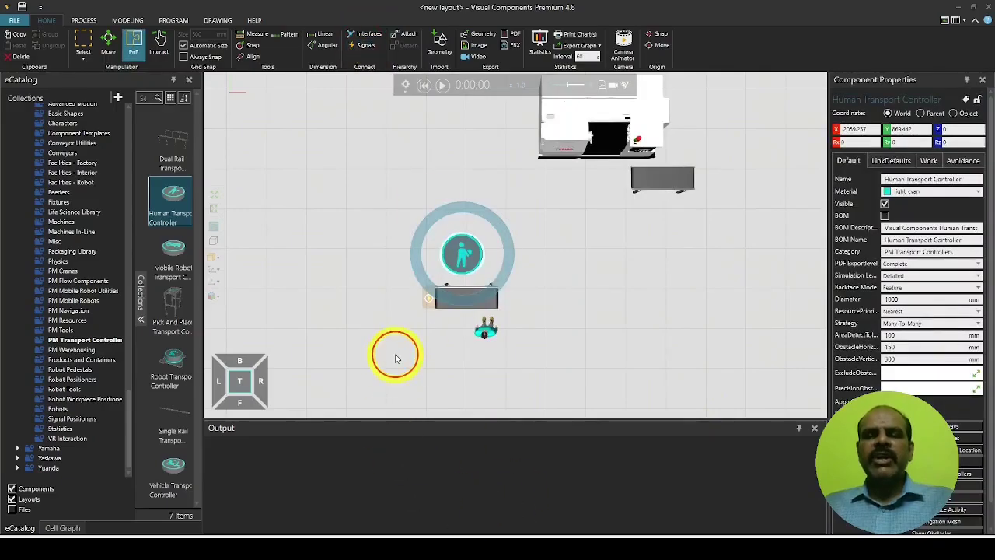
pyautogui.click(394, 357)
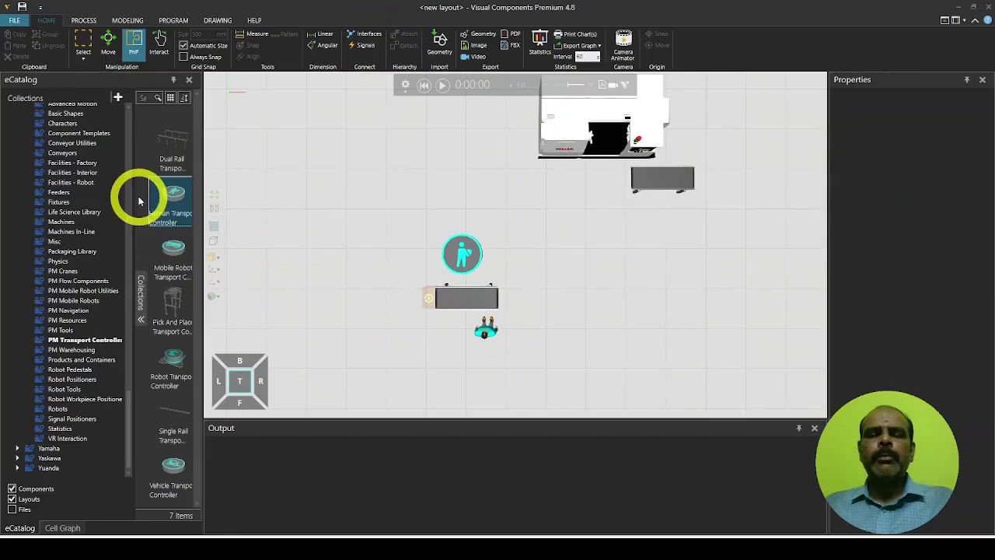
# - Add a From Conveyor Process from the PM Flow Components collection onto the first conveyor's end opposite the Feeder
pyautogui.click(86, 282)
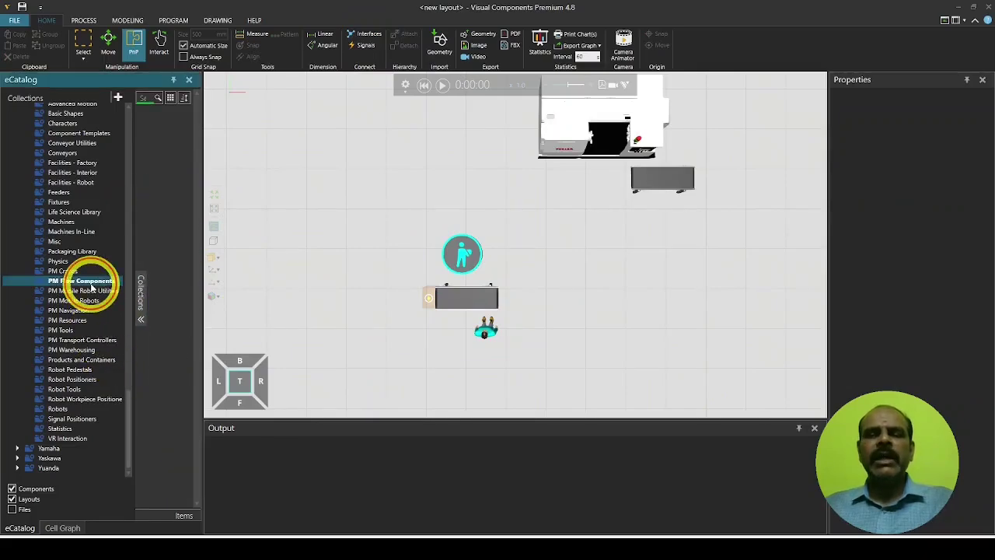
pyautogui.moveTo(163, 309)
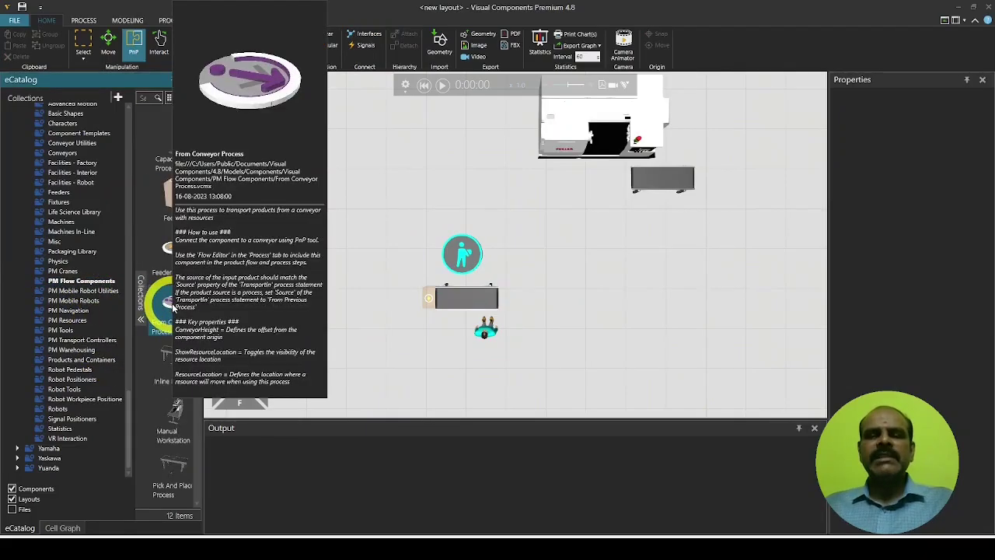
pyautogui.moveTo(165, 305); pyautogui.dragTo(429, 291)
pyautogui.scroll(4, 565, 323)
pyautogui.click(606, 325)
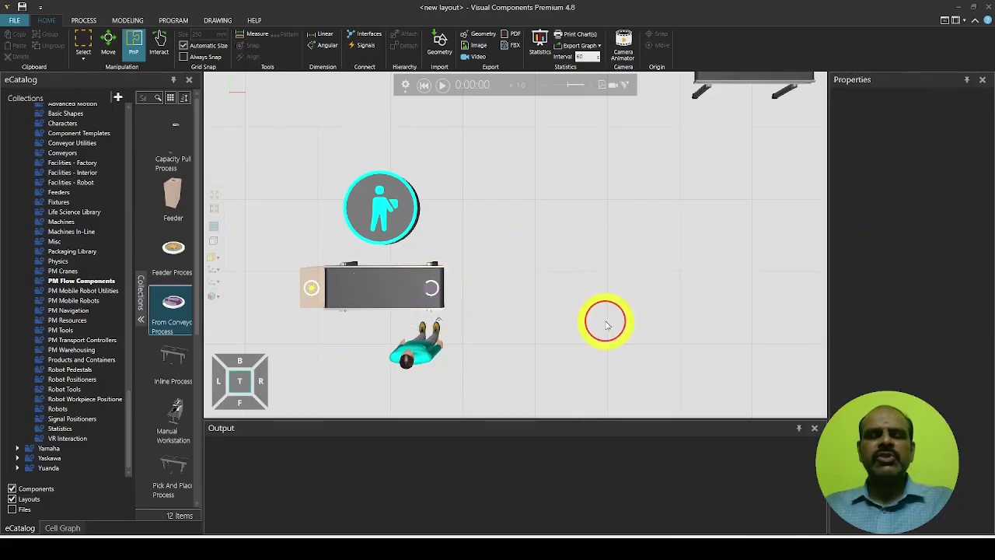
# - Add a To Conveyor Process and snap it onto the start of the conveyor beside the machine
pyautogui.scroll(-5, 175, 326)
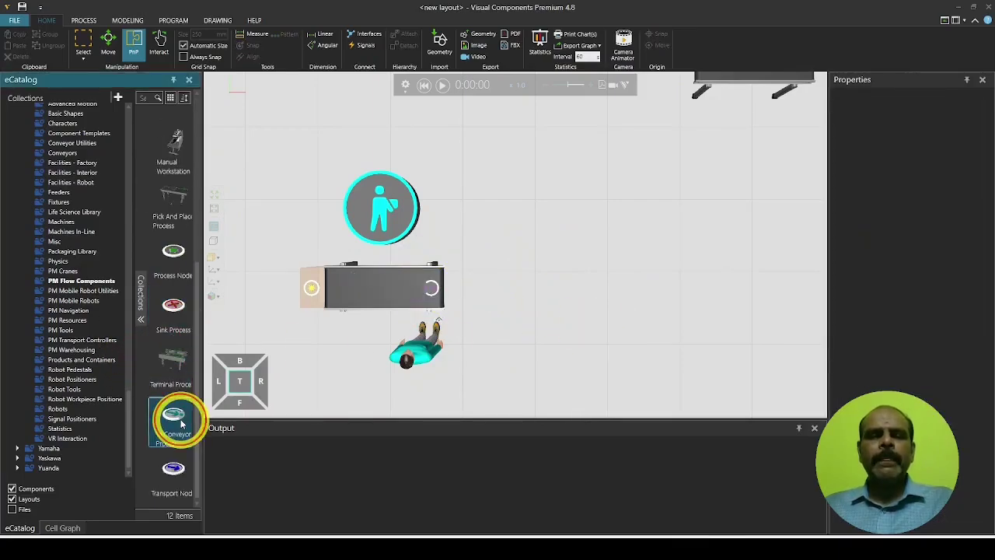
pyautogui.moveTo(182, 422); pyautogui.dragTo(604, 318)
pyautogui.scroll(-2, 610, 318)
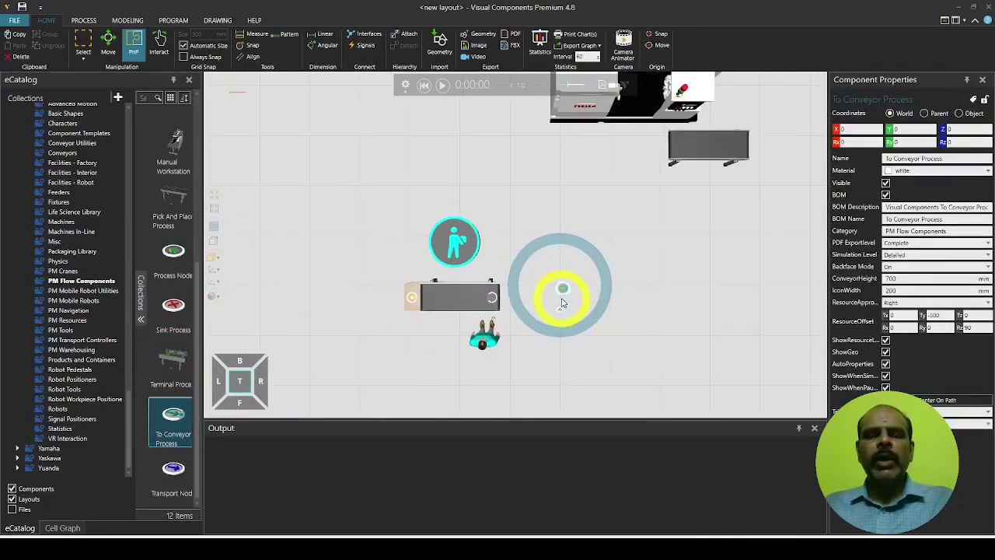
pyautogui.moveTo(564, 293); pyautogui.dragTo(706, 211)
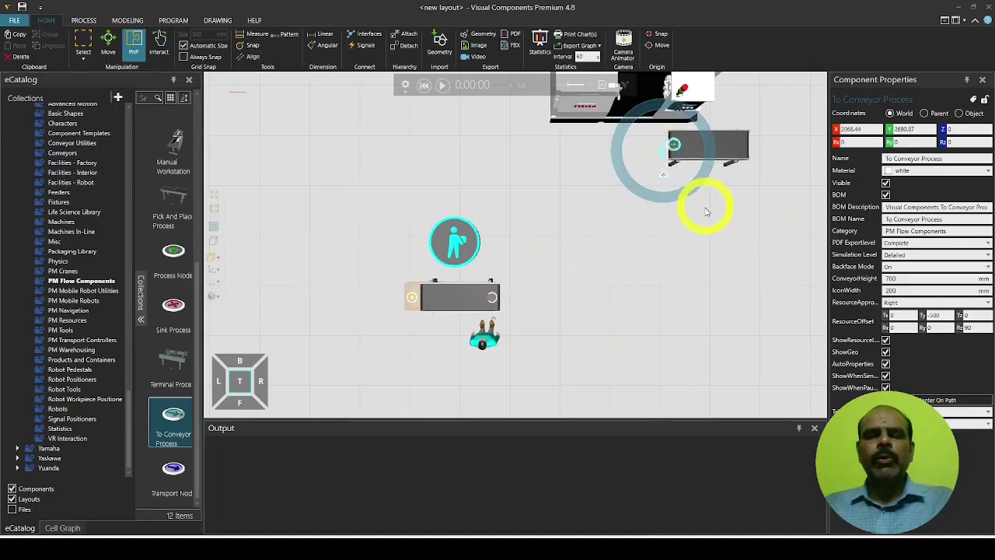
pyautogui.click(709, 241)
pyautogui.scroll(1, 692, 175)
pyautogui.click(671, 138)
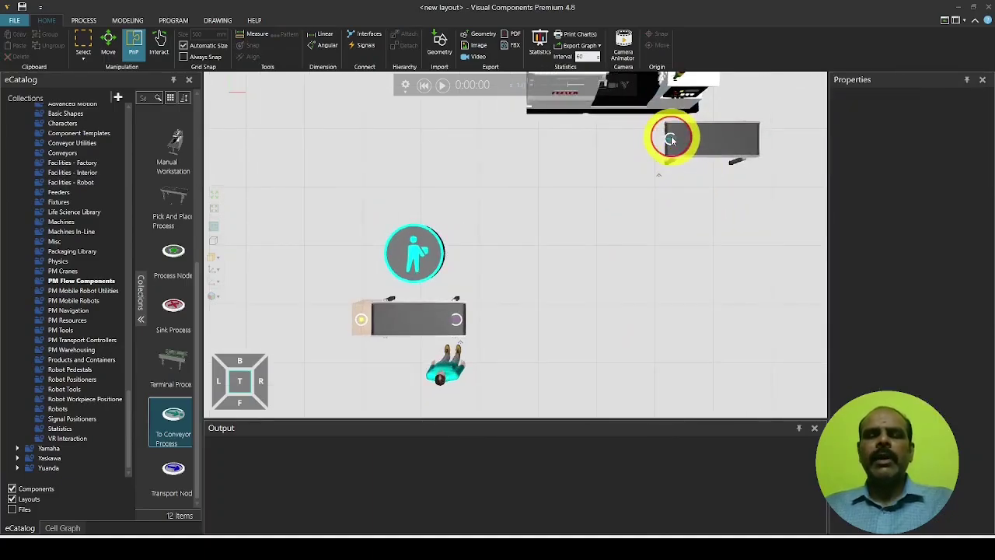
# - Seat the To Conveyor Process precisely on the start of the machine-side conveyor
pyautogui.click(671, 140)
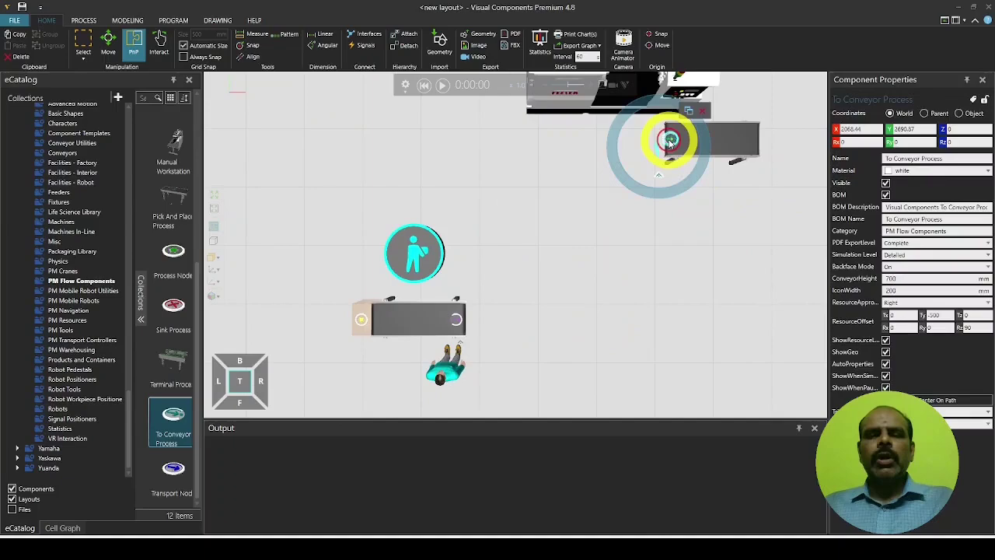
pyautogui.click(698, 244)
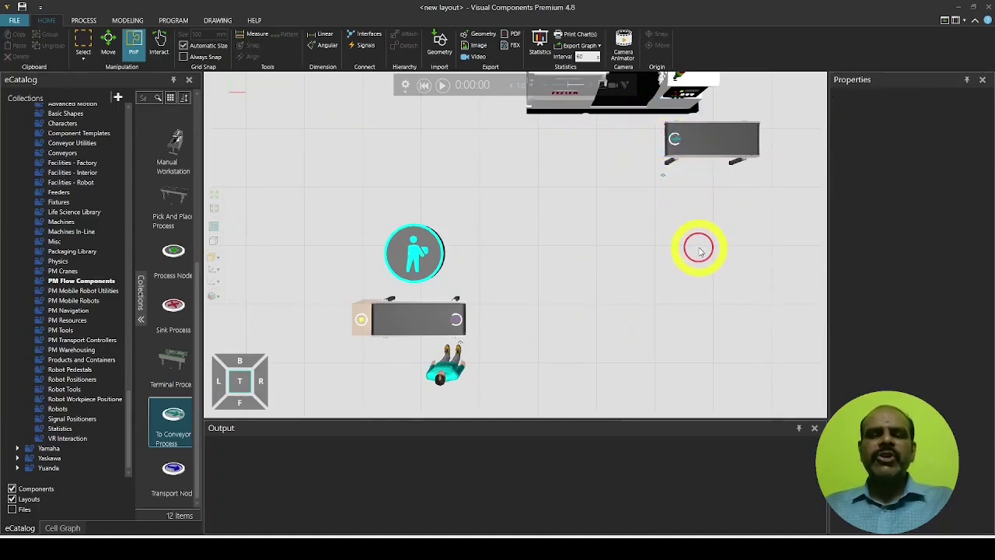
# - Close the eCatalog and Cell Graph panels to enlarge the layout view
pyautogui.scroll(-1, 637, 289)
pyautogui.scroll(-1, 638, 290)
pyautogui.moveTo(662, 307); pyautogui.dragTo(534, 355, button='middle')
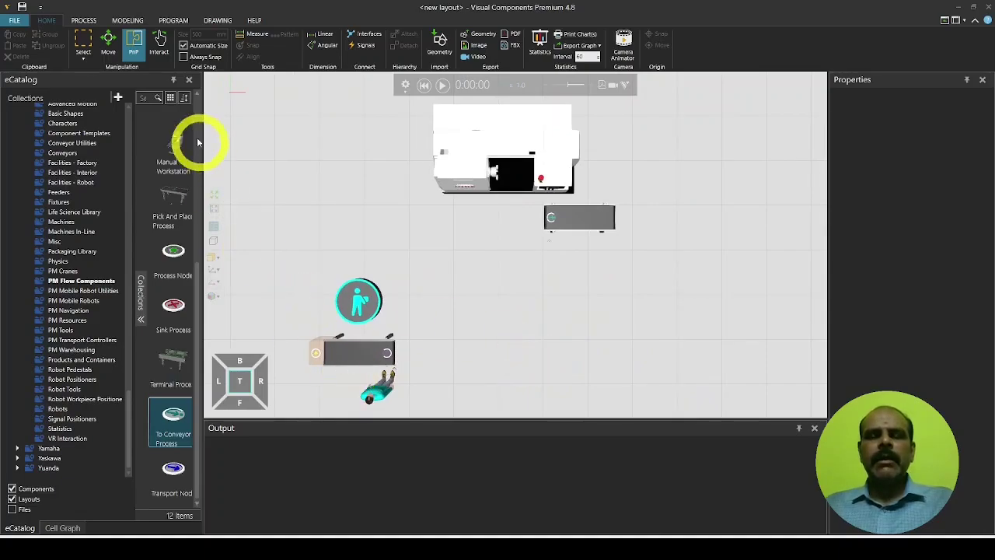
pyautogui.click(190, 80)
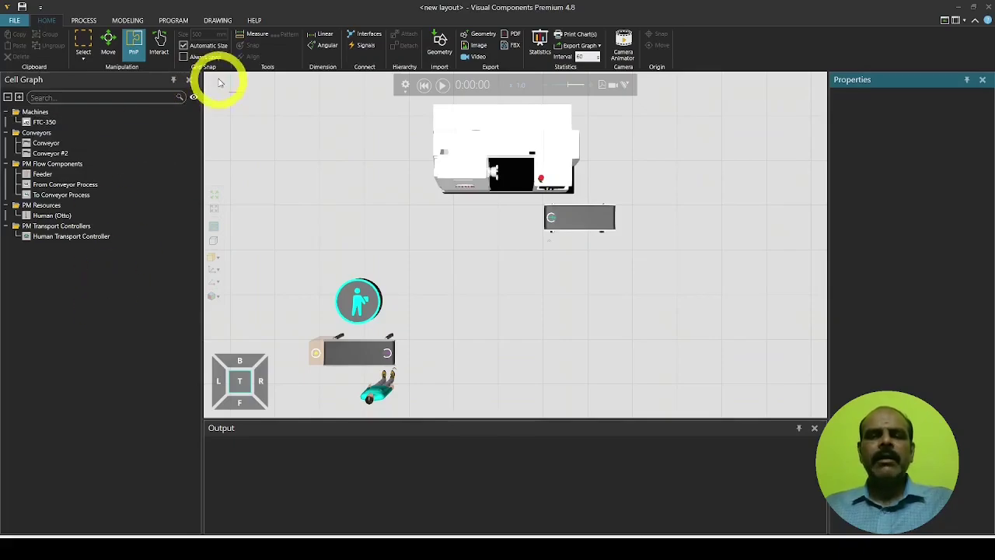
pyautogui.click(190, 82)
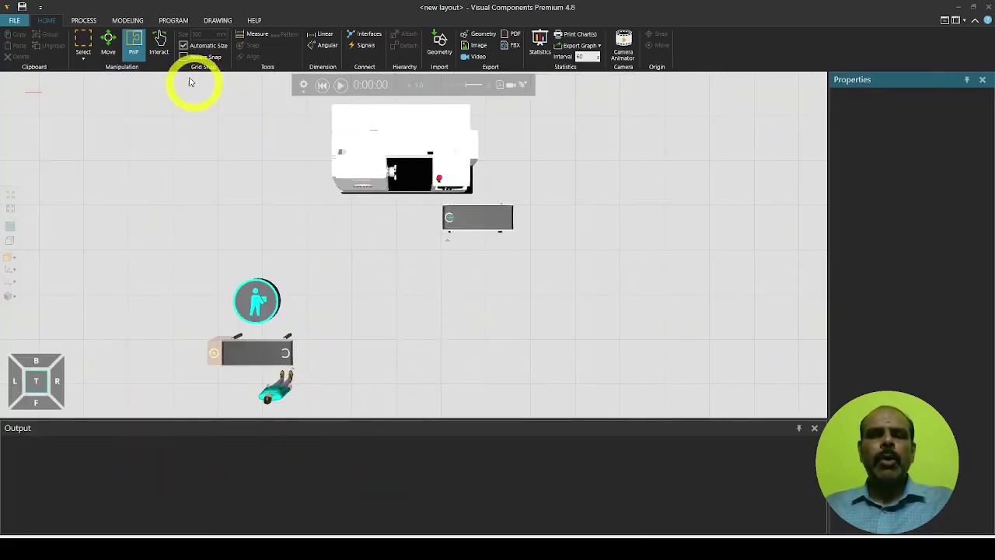
# - Switch to the Process workspace and display the processes assigned to the machine and both conveyors
pyautogui.click(85, 20)
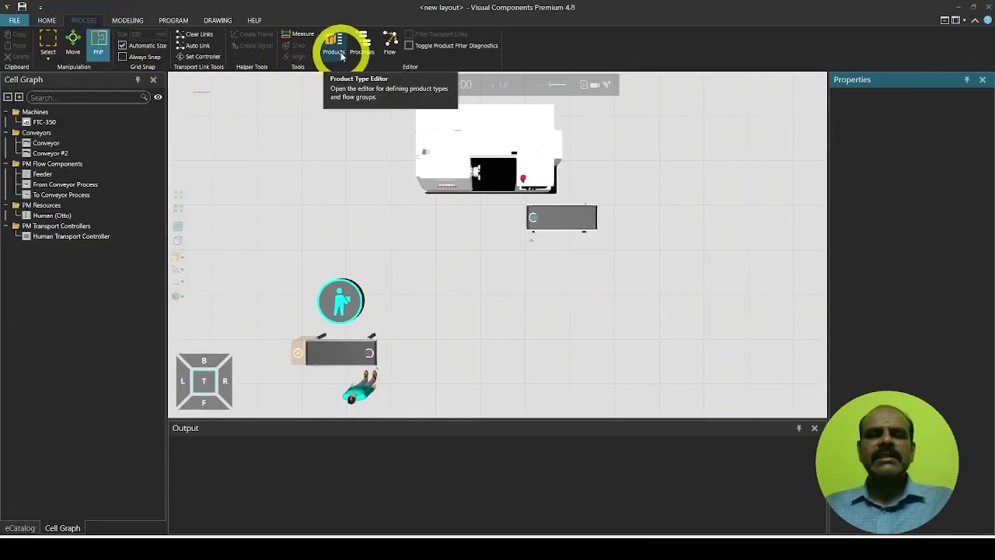
pyautogui.rightClick(362, 51)
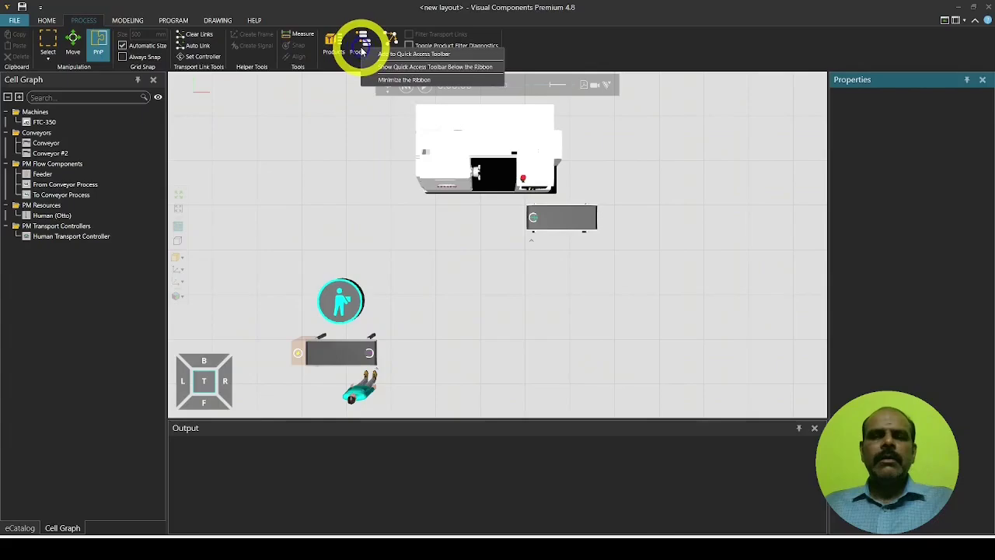
pyautogui.click(362, 44)
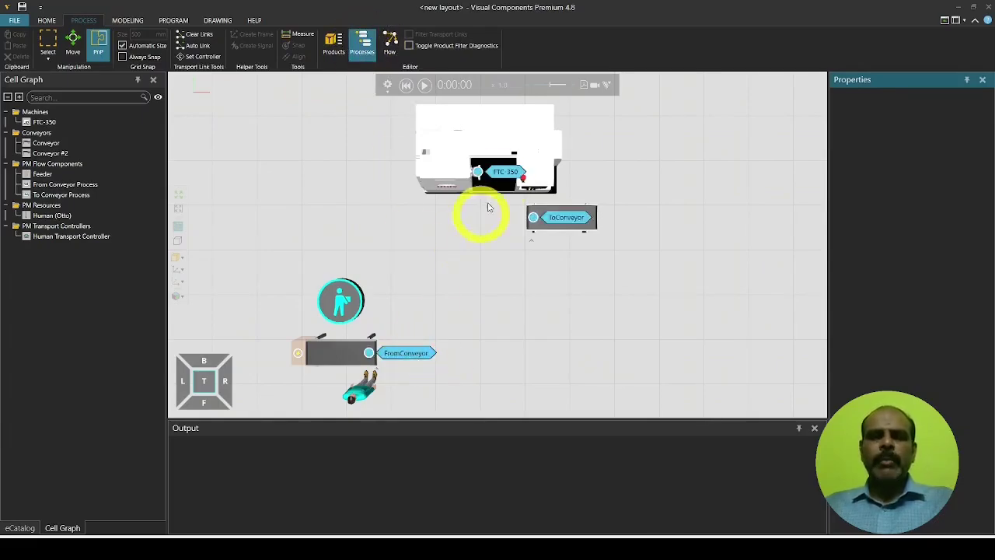
# - Define the process flow of Flow Group #1 as FromConveyor, FTC-350, ToConveyor
pyautogui.rightClick(391, 52)
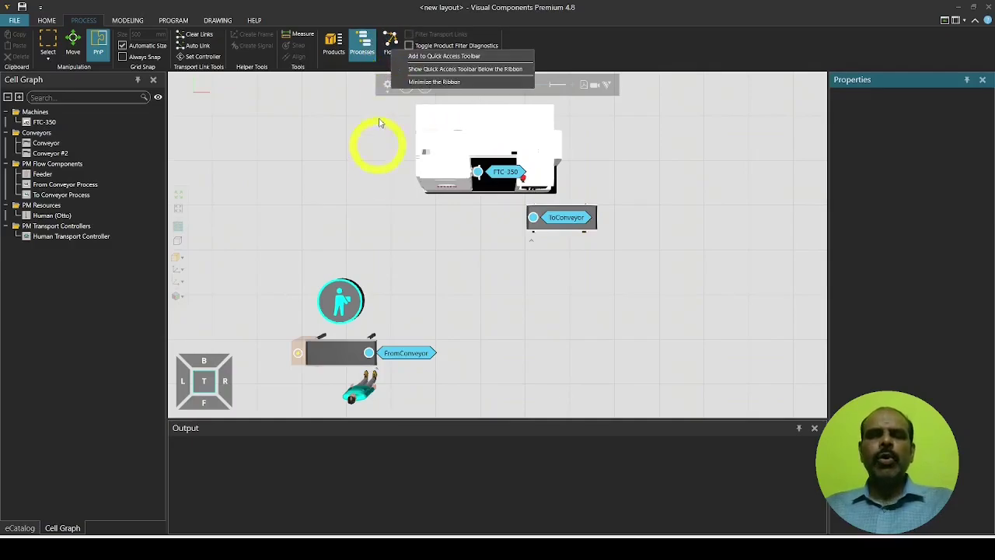
pyautogui.click(391, 47)
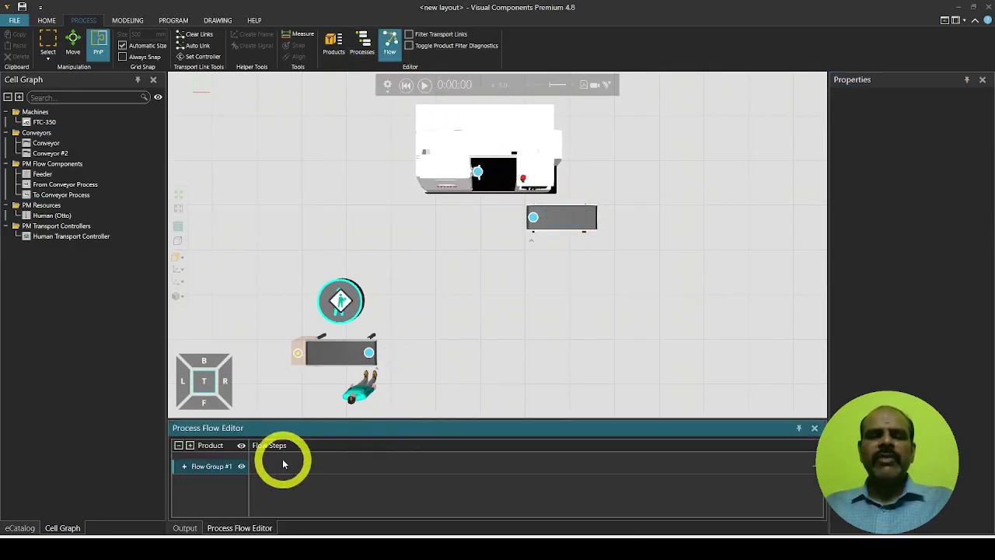
pyautogui.click(177, 468)
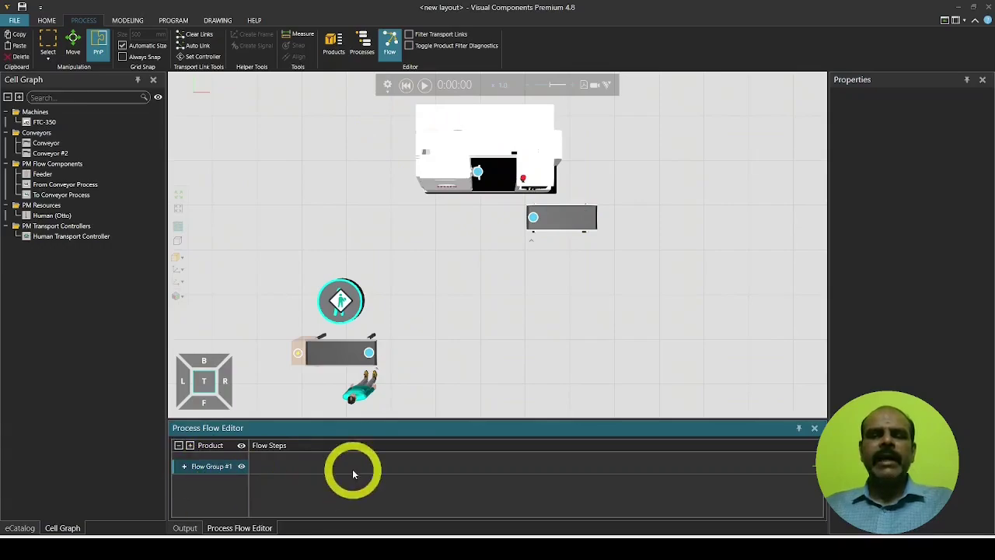
pyautogui.click(399, 356)
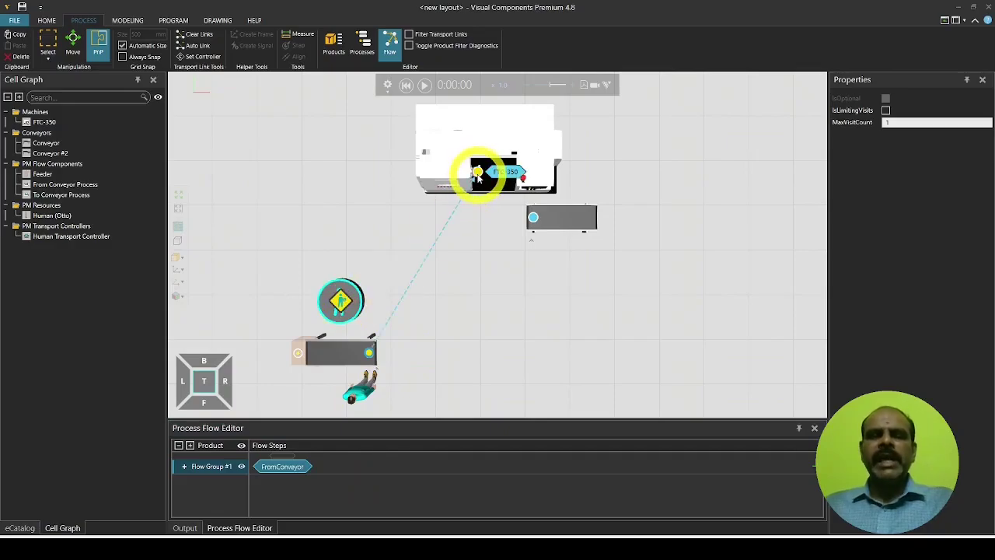
pyautogui.click(497, 173)
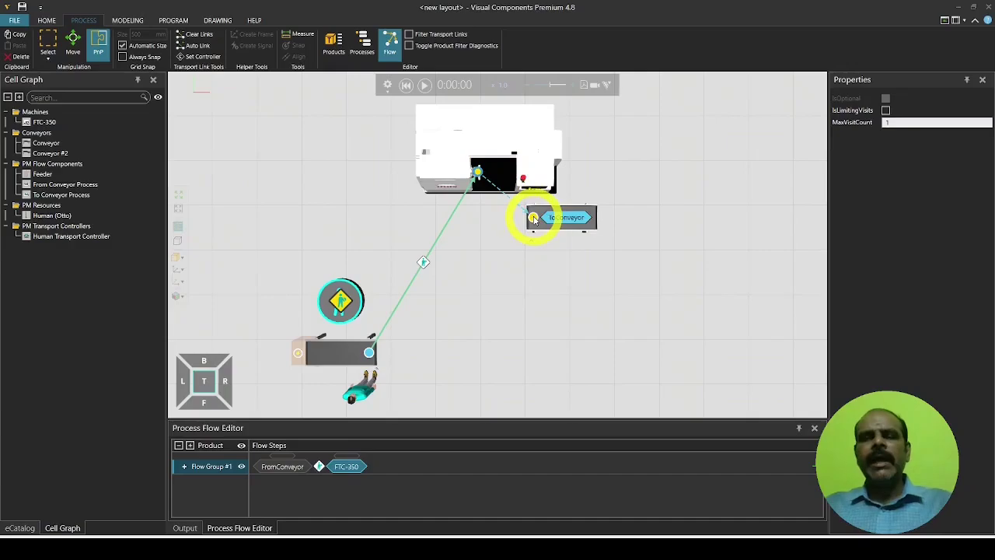
pyautogui.click(564, 219)
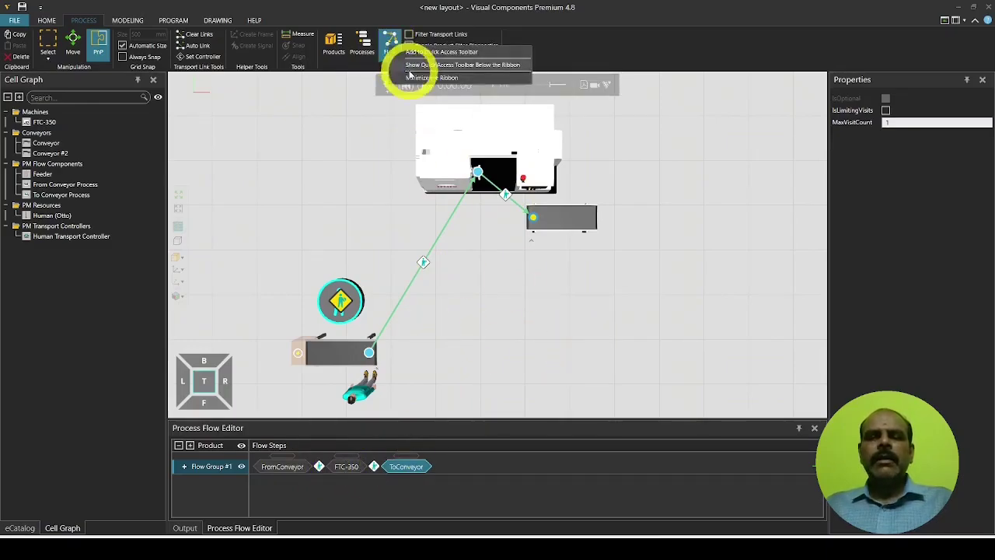
# - Run the simulation with the process flow hidden, watch the human transport parts from an angled view, and reset it to the start
pyautogui.click(425, 87)
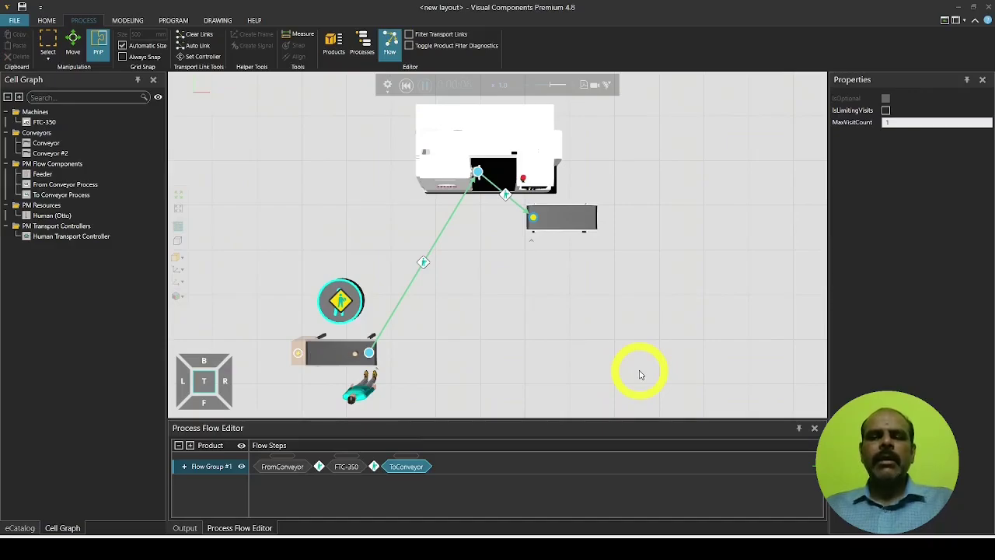
pyautogui.click(390, 43)
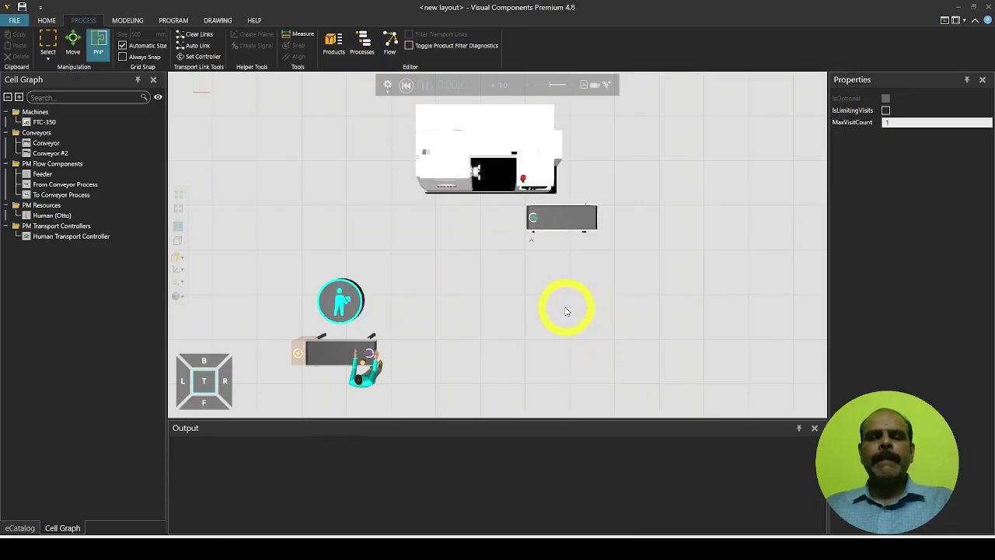
pyautogui.moveTo(567, 311); pyautogui.dragTo(554, 272, button='right')
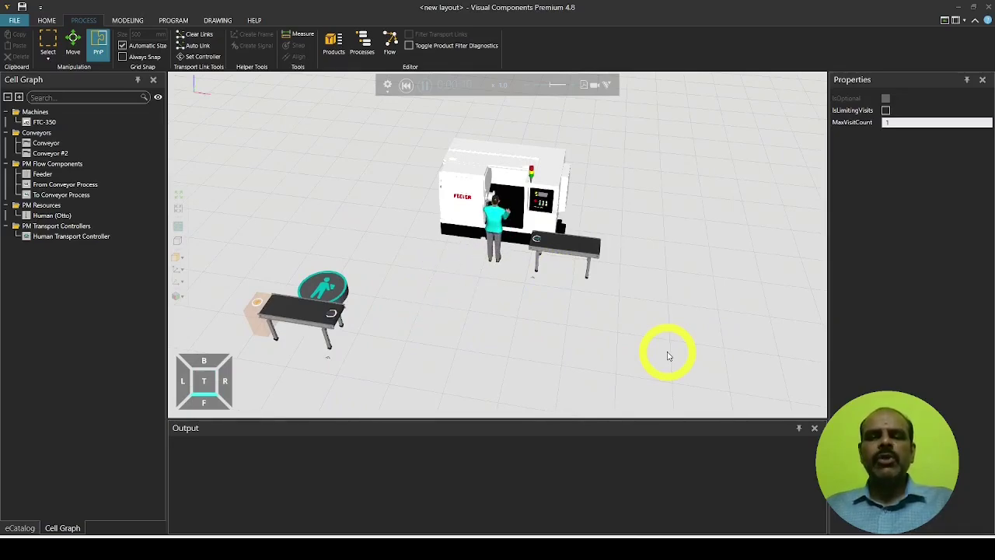
pyautogui.moveTo(635, 336); pyautogui.dragTo(638, 353, button='right')
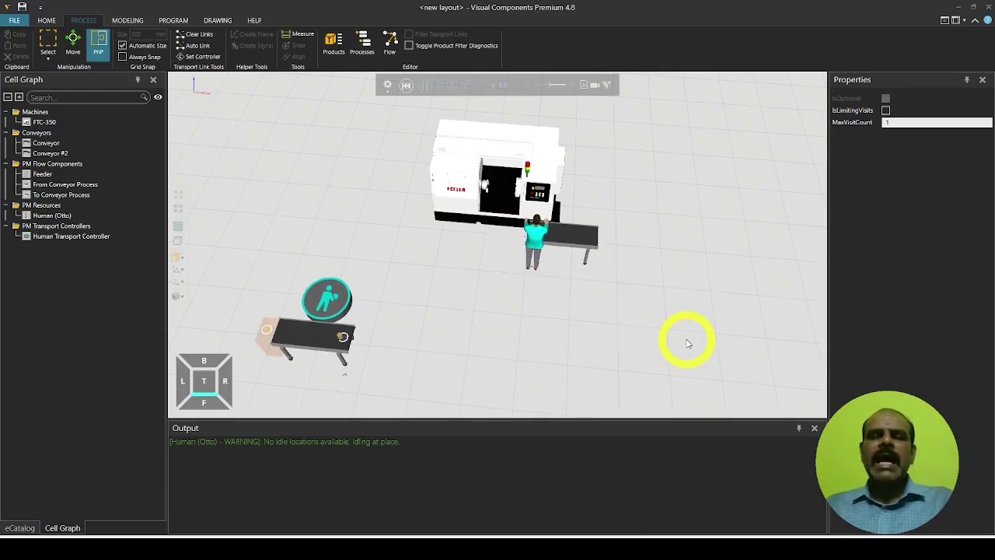
pyautogui.rightClick(620, 333)
pyautogui.moveTo(610, 333); pyautogui.dragTo(596, 329, button='right')
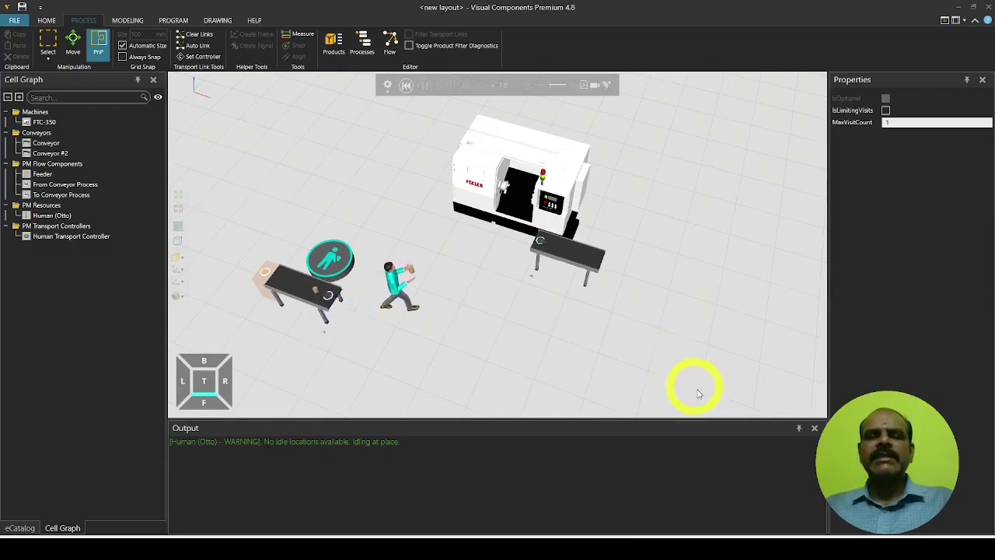
pyautogui.click(407, 86)
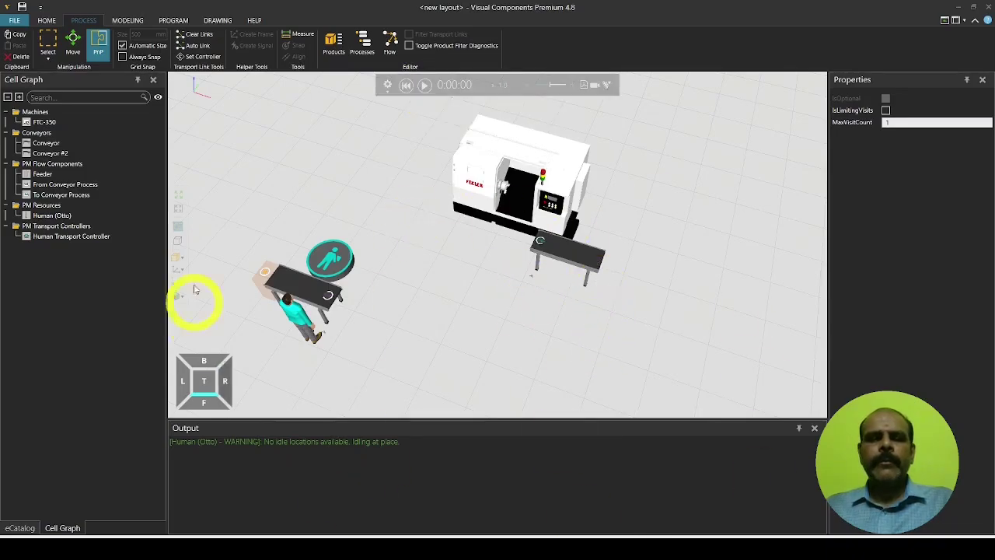
# - Switch to the Drawing workspace
pyautogui.click(220, 21)
pyautogui.rightClick(220, 22)
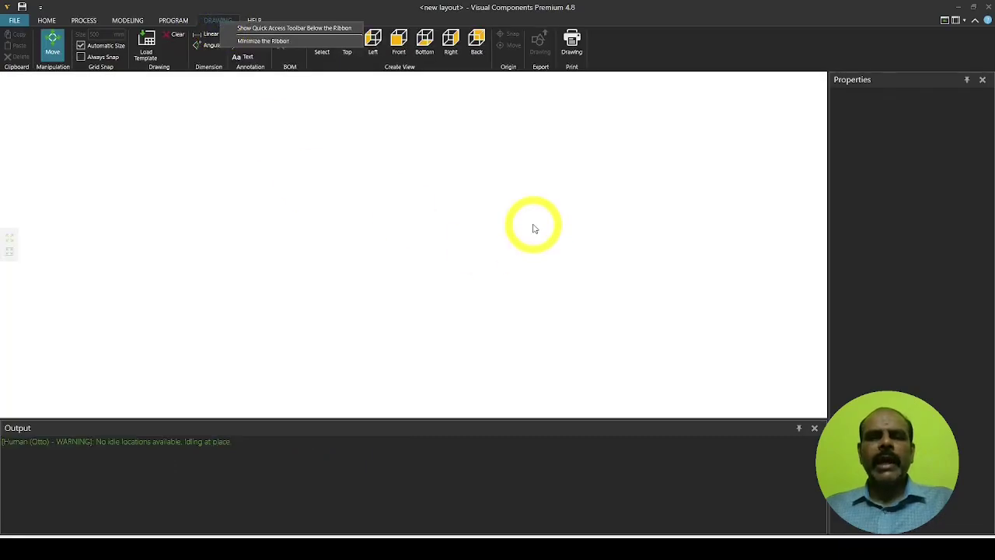
pyautogui.click(374, 116)
pyautogui.click(346, 45)
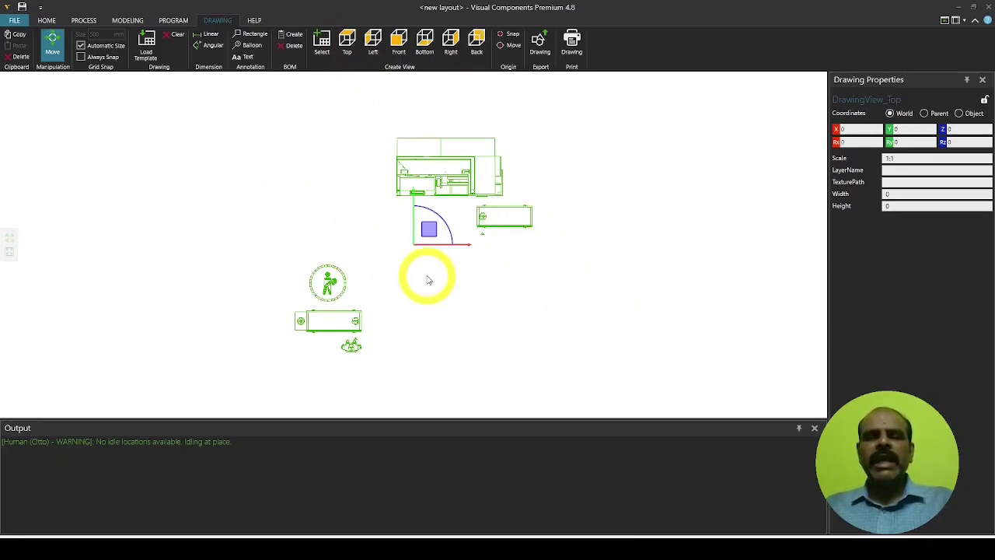
pyautogui.click(474, 166)
pyautogui.press('Delete')
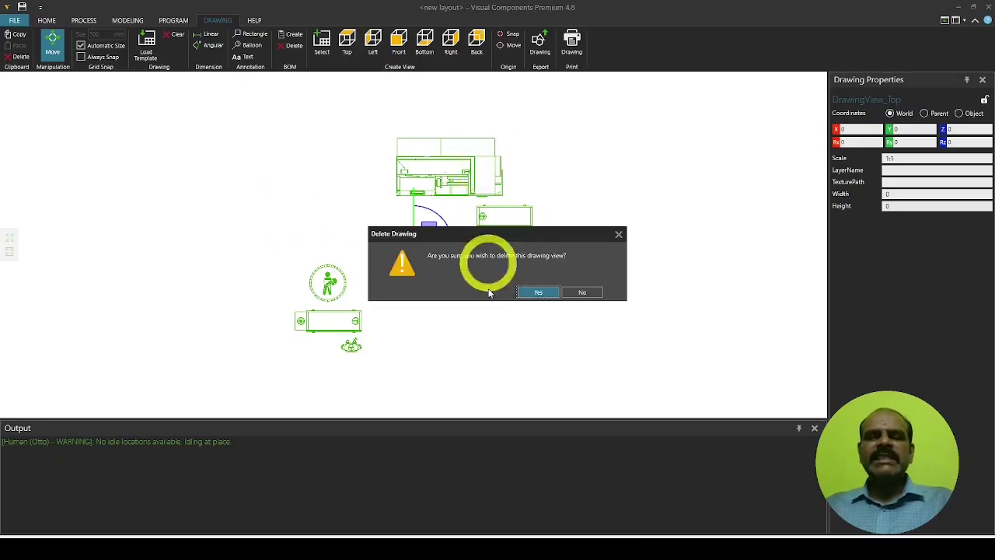
pyautogui.click(540, 294)
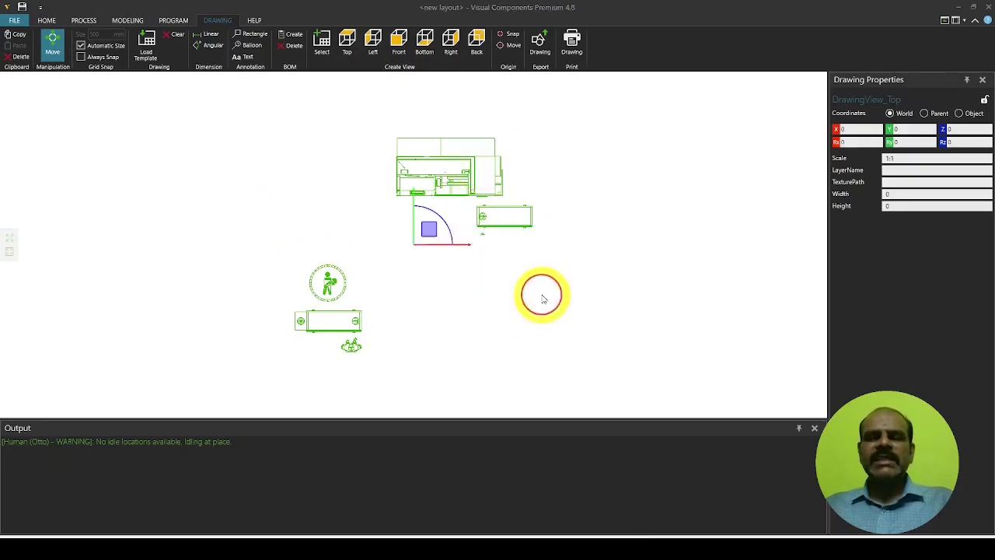
# - Import the Drawing Template A3 sheet into the drawing world
pyautogui.click(147, 49)
pyautogui.click(904, 128)
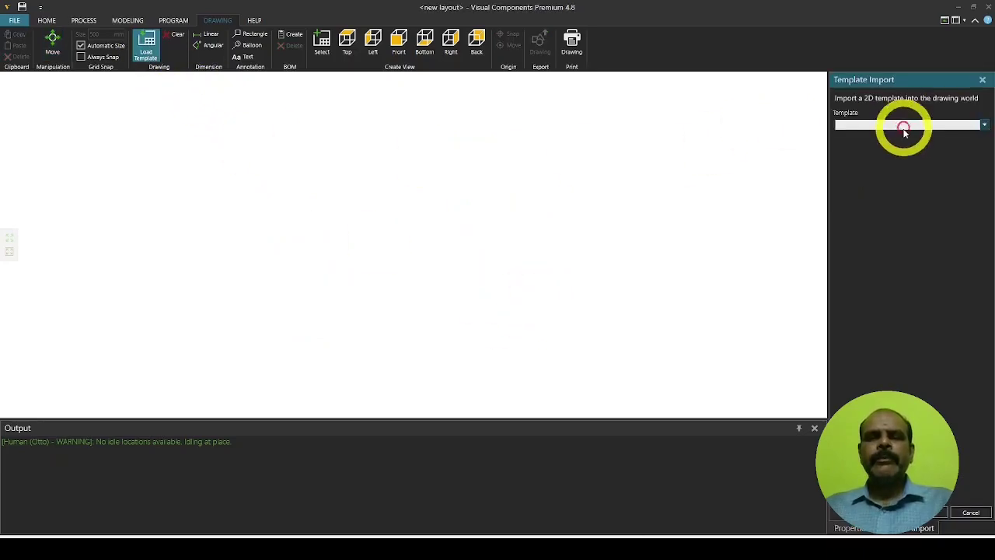
pyautogui.click(878, 165)
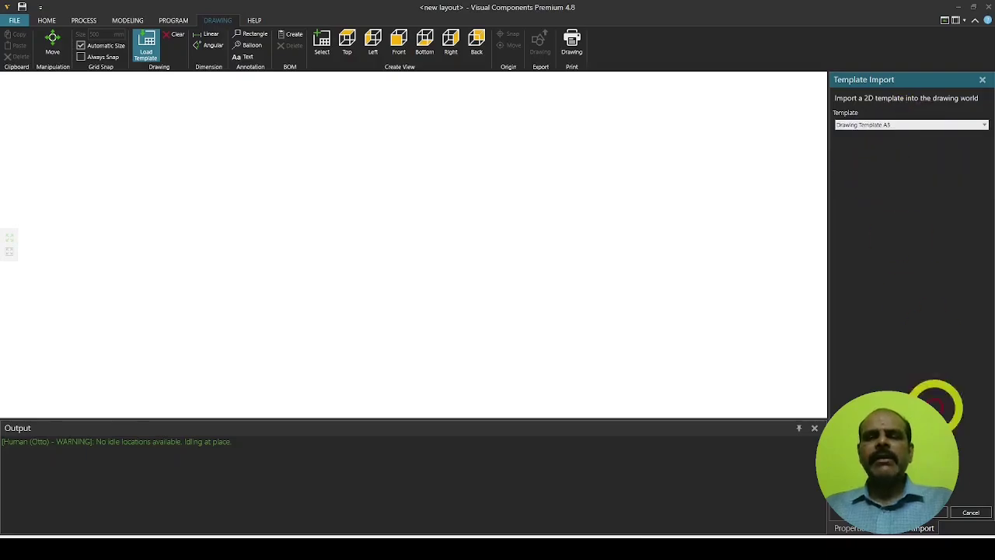
pyautogui.click(943, 512)
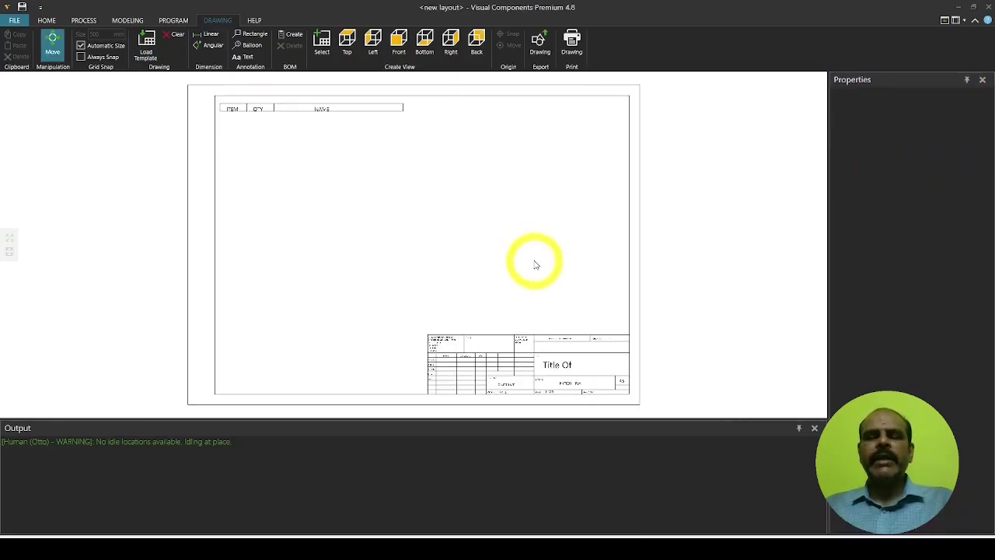
# - Create a top view of the layout on the A3 sheet and set its scale to 1:25
pyautogui.rightClick(351, 47)
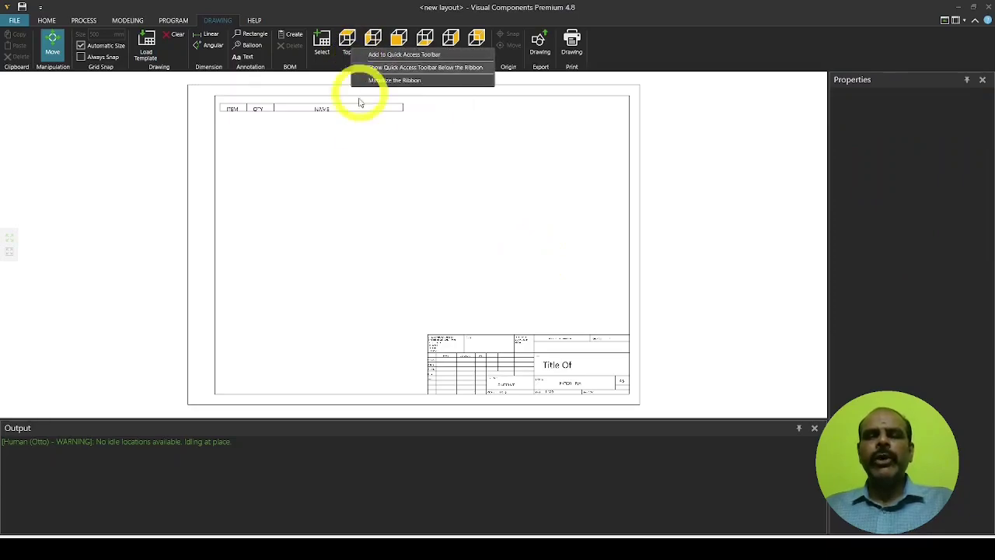
pyautogui.click(365, 143)
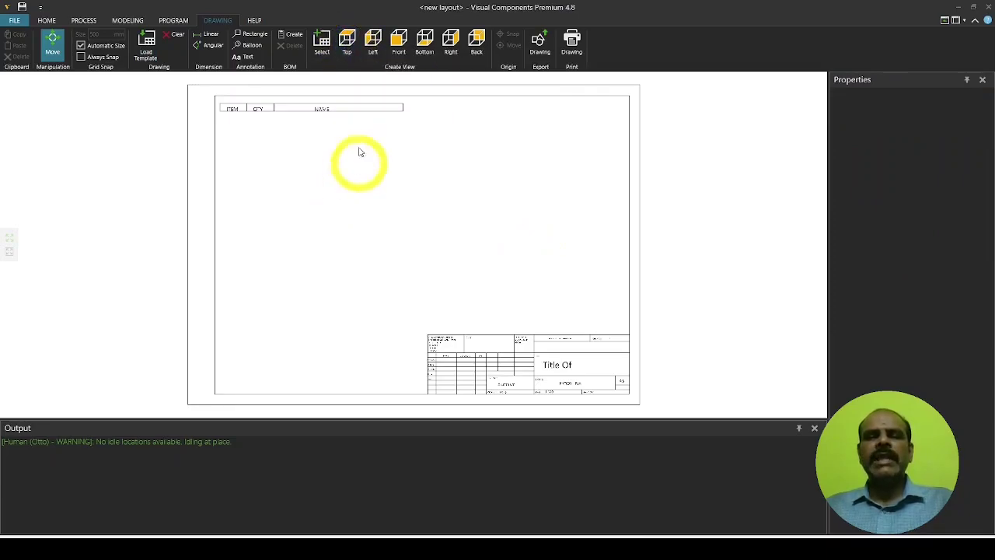
pyautogui.click(346, 45)
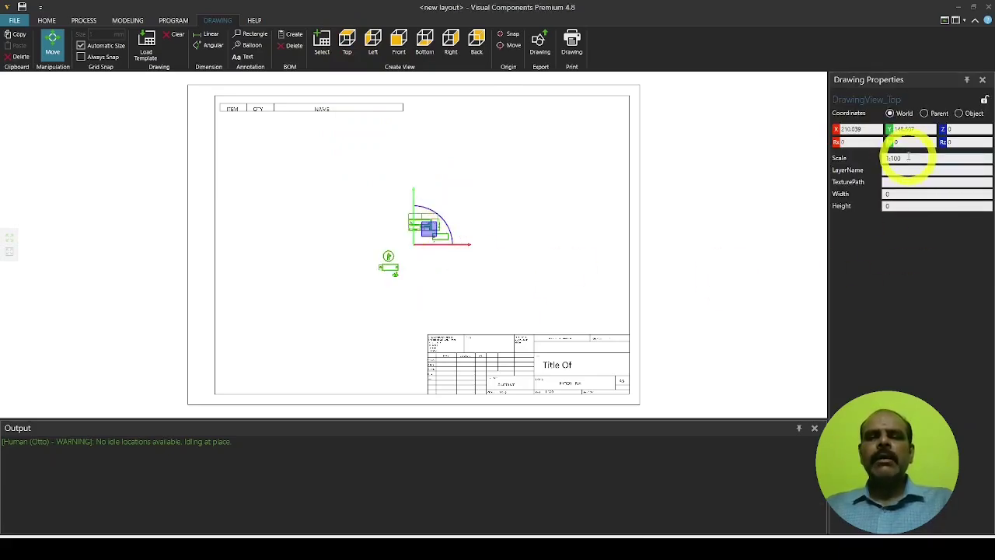
pyautogui.doubleClick(893, 159)
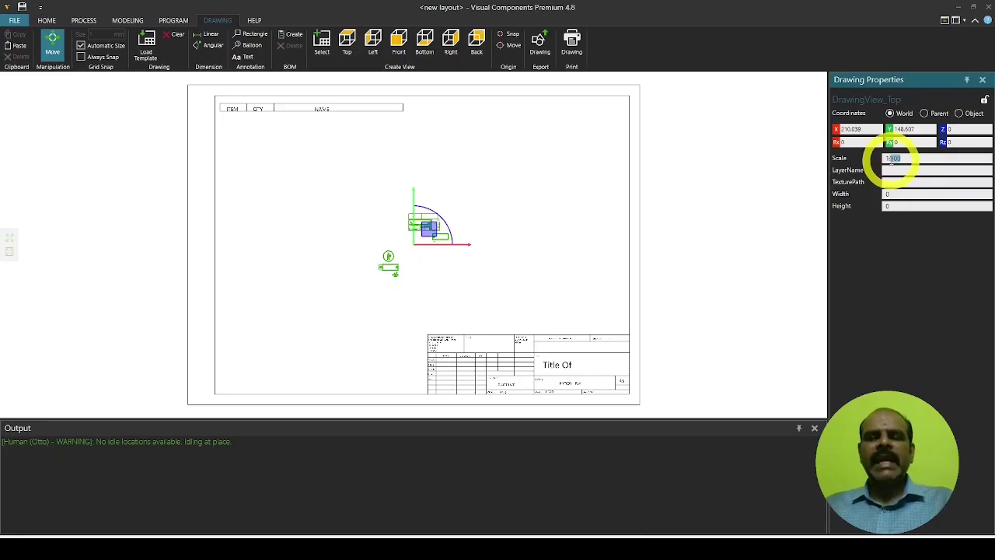
pyautogui.write('1:25')
pyautogui.press('Return')
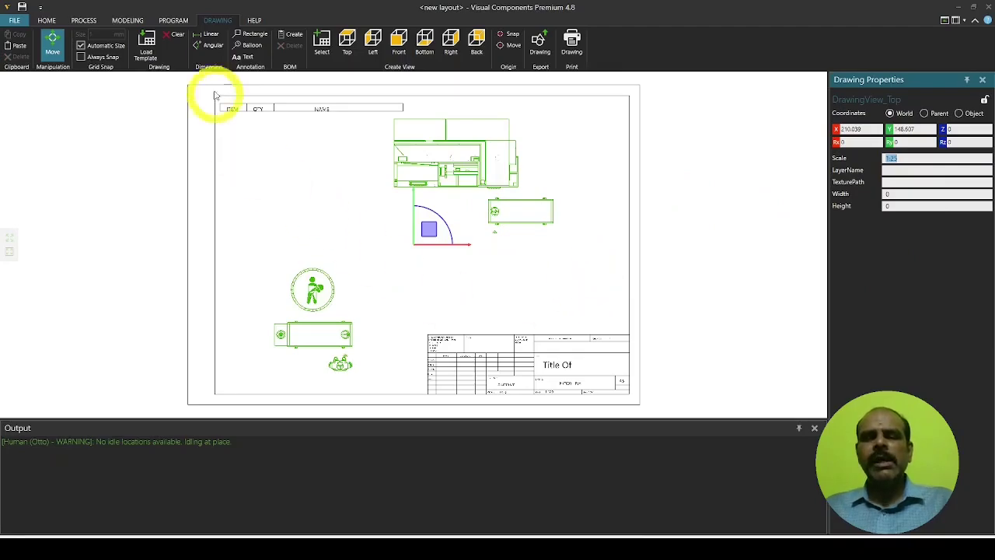
# - Add a vertical linear dimension between the feeder conveyor's upper edge and the FTC-350's lower edge, placed beside the human transport symbol
pyautogui.click(208, 35)
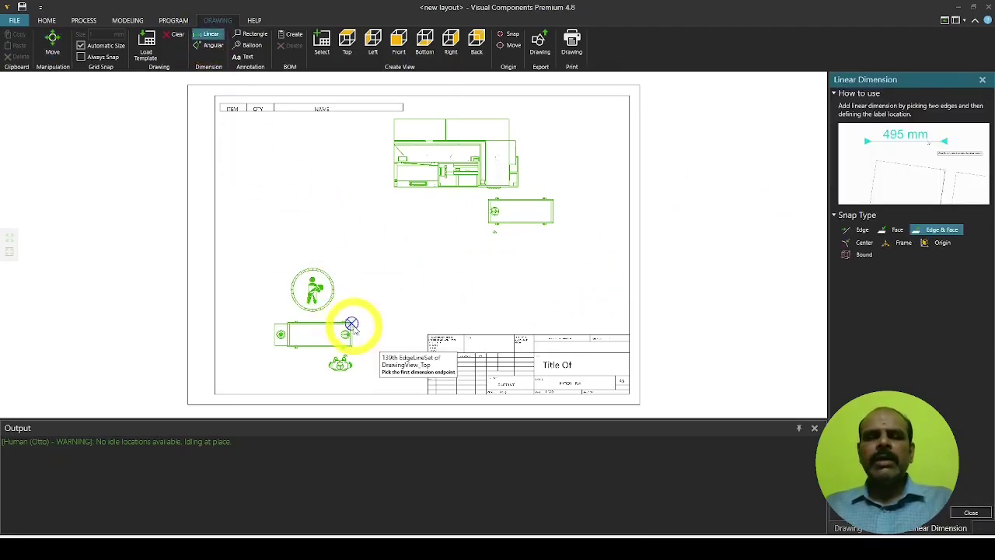
pyautogui.click(352, 324)
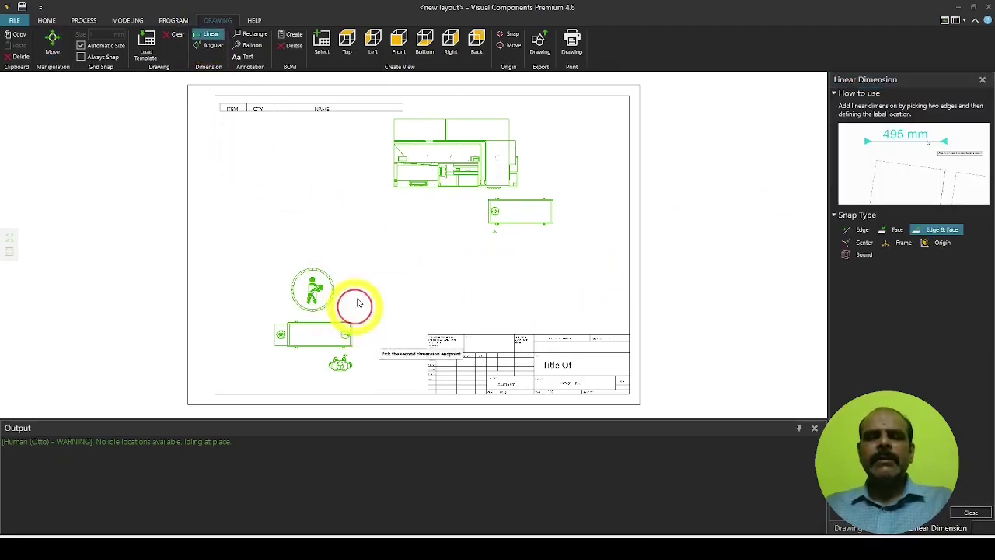
pyautogui.click(372, 189)
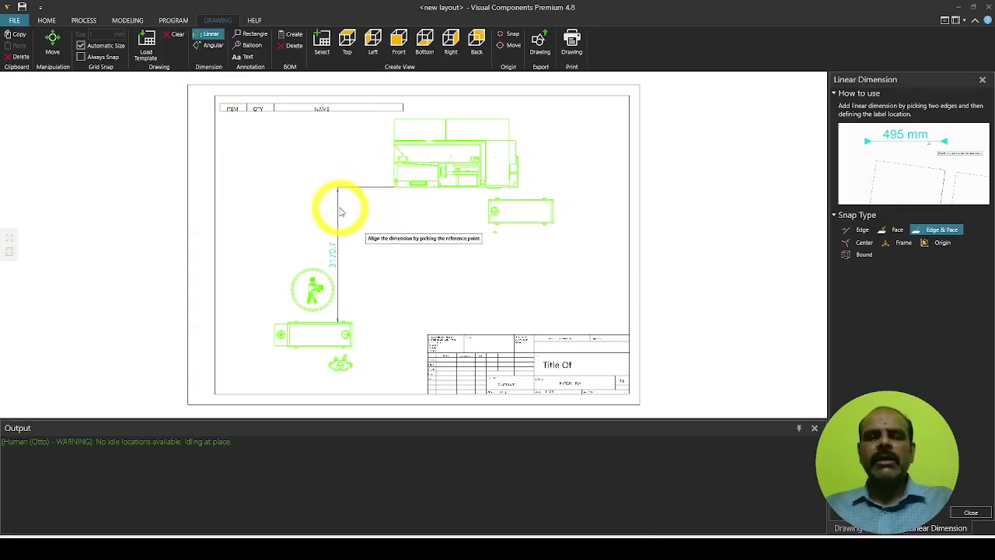
pyautogui.click(344, 212)
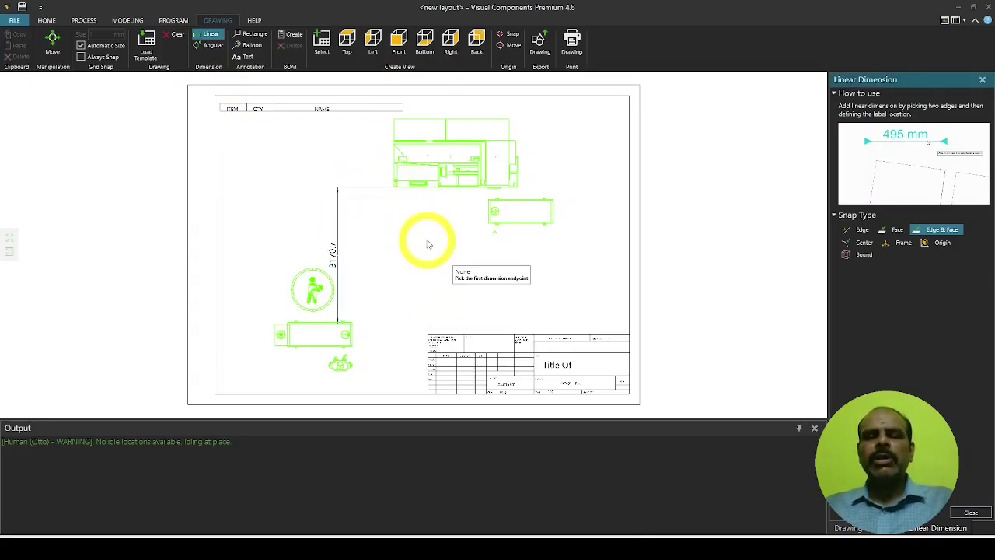
pyautogui.press('Escape')
# - Set the A3 template's title to FACTORY SIMULATION and its drawing number to "2127register no."
pyautogui.click(558, 374)
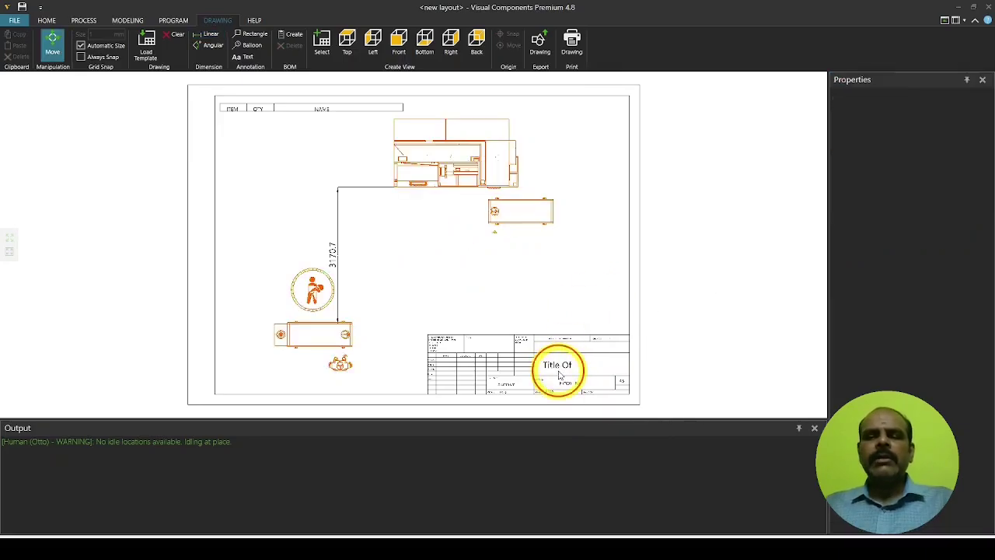
pyautogui.click(544, 340)
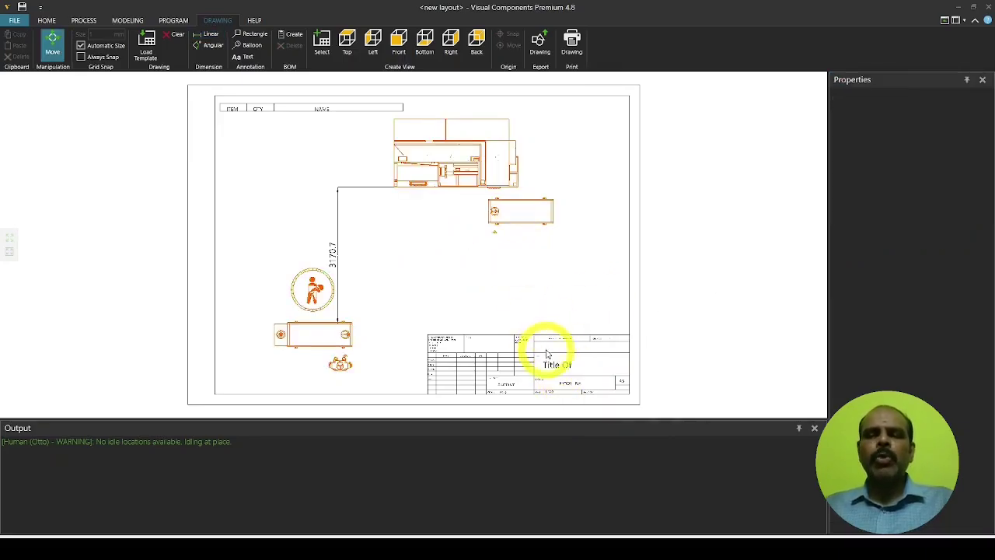
pyautogui.click(506, 360)
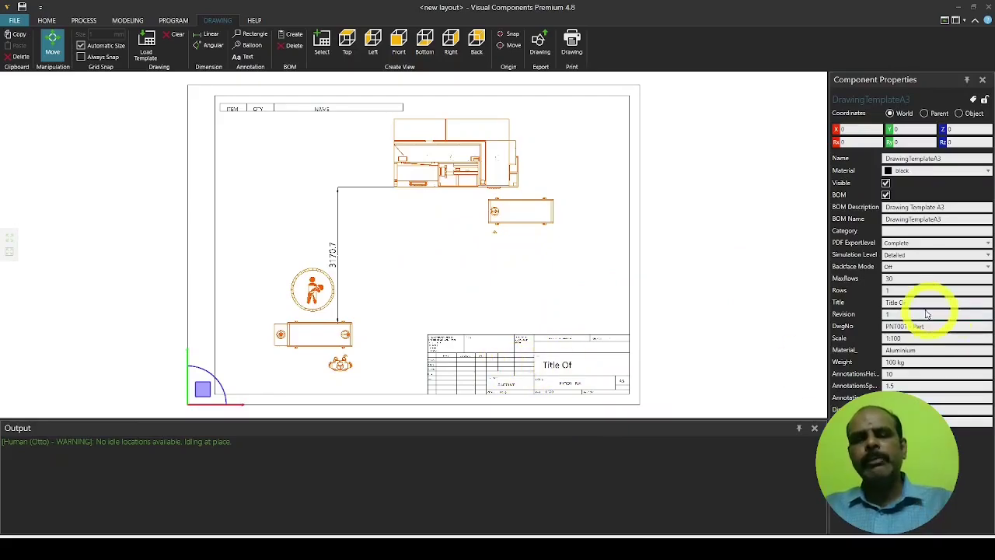
pyautogui.click(894, 302)
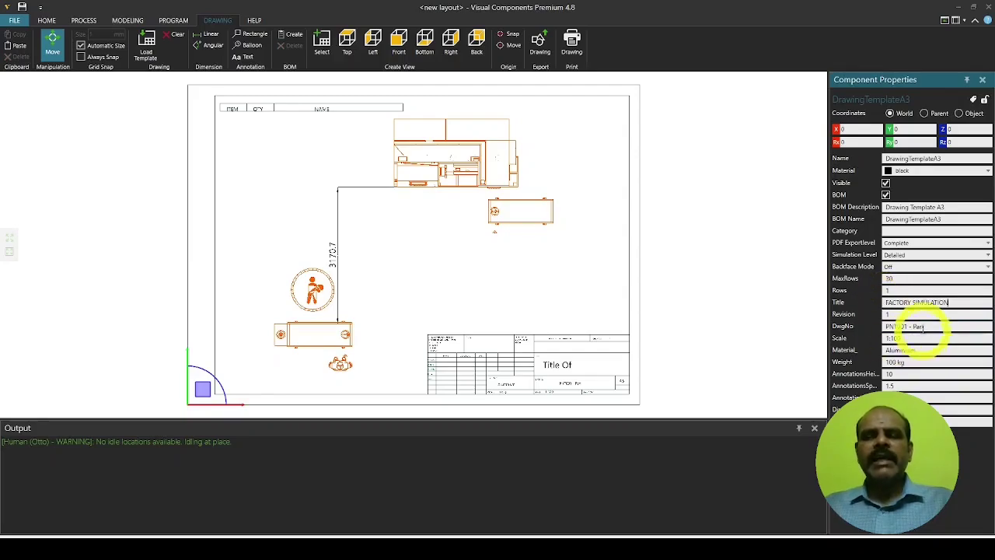
pyautogui.click(919, 327)
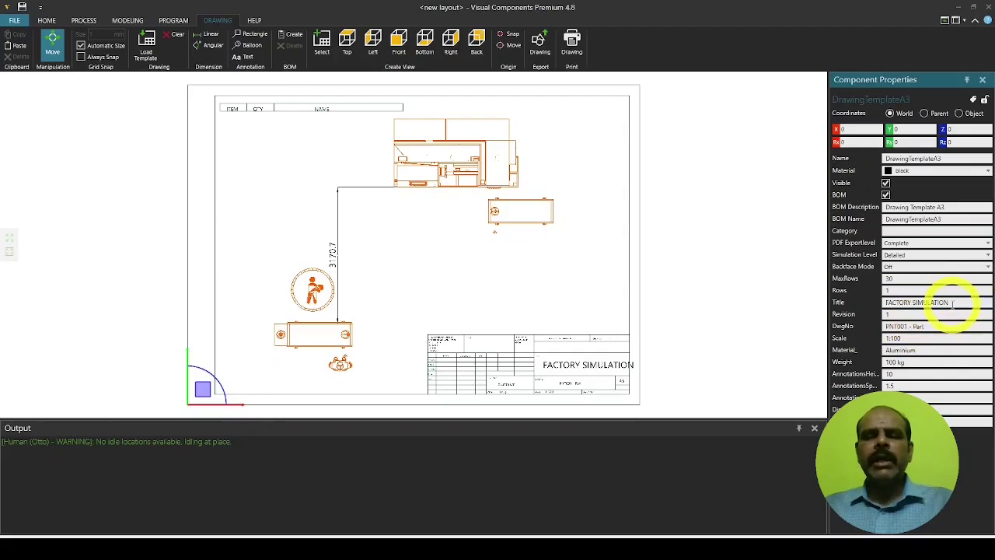
pyautogui.moveTo(932, 326); pyautogui.dragTo(888, 326)
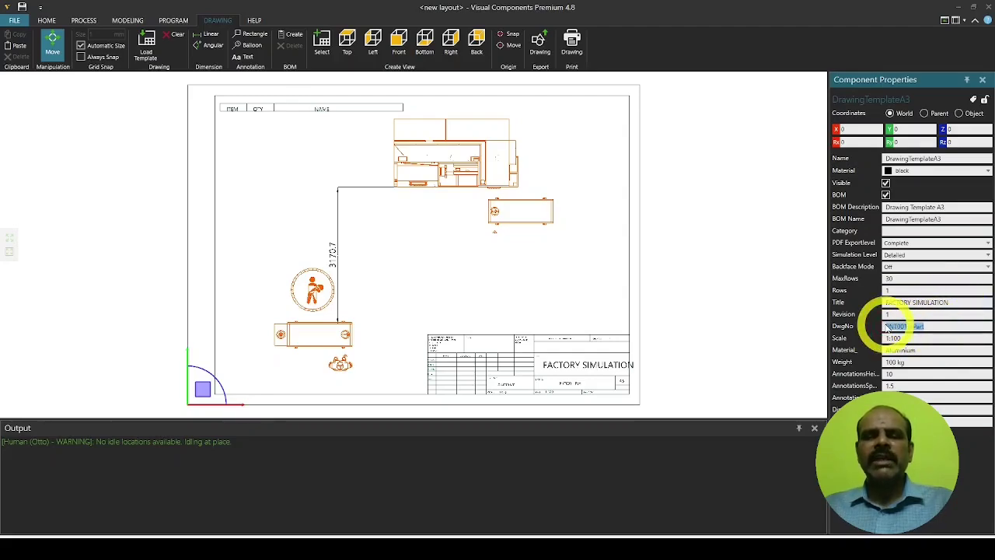
pyautogui.write('2127register no')
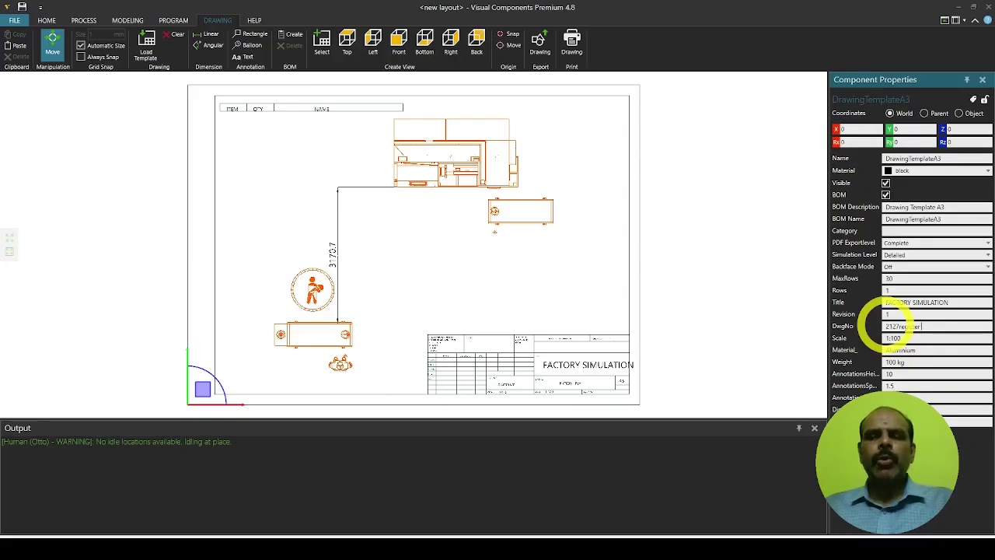
pyautogui.click(724, 359)
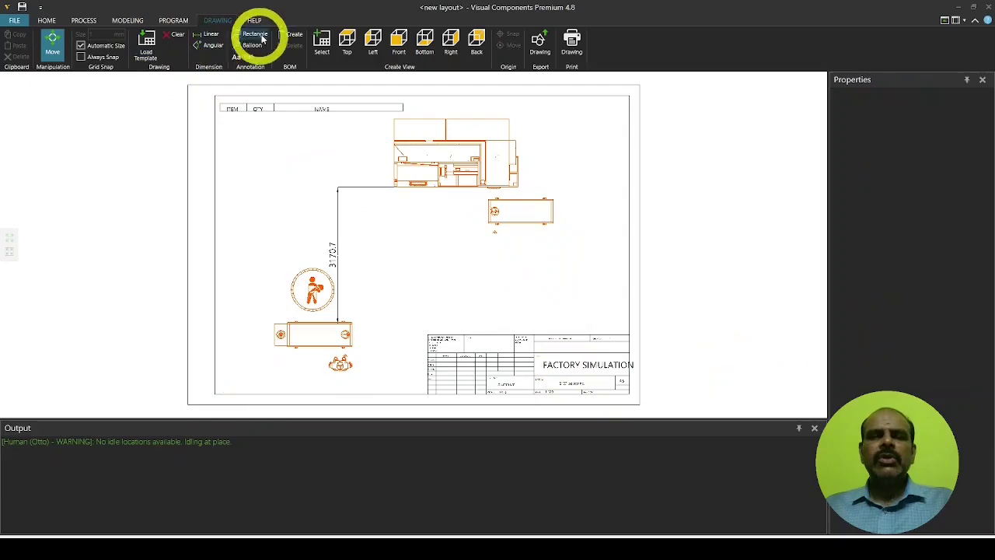
# - Shift the top view slightly away from the BOM table and recreate the bill of materials with its balloons
pyautogui.click(291, 35)
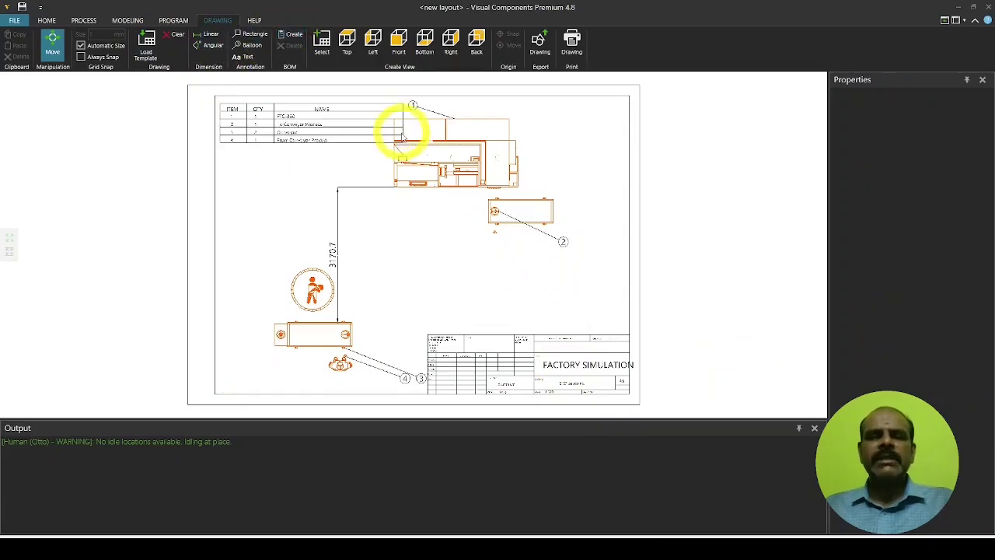
pyautogui.moveTo(452, 164); pyautogui.dragTo(476, 170)
pyautogui.click(295, 47)
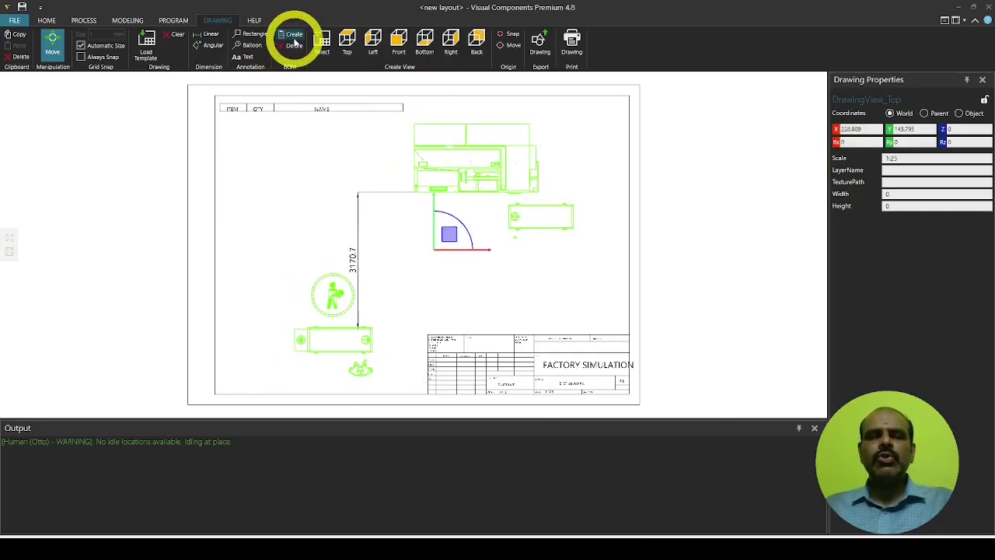
pyautogui.click(293, 39)
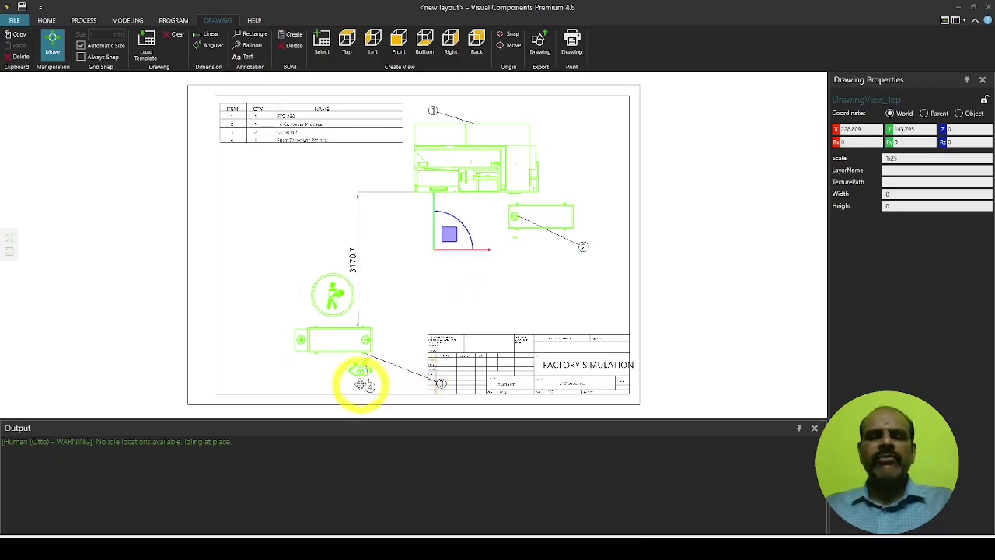
# - Reposition balloon 4 close to the human and move balloon 3 off the title block into the free space beside it
pyautogui.click(376, 383)
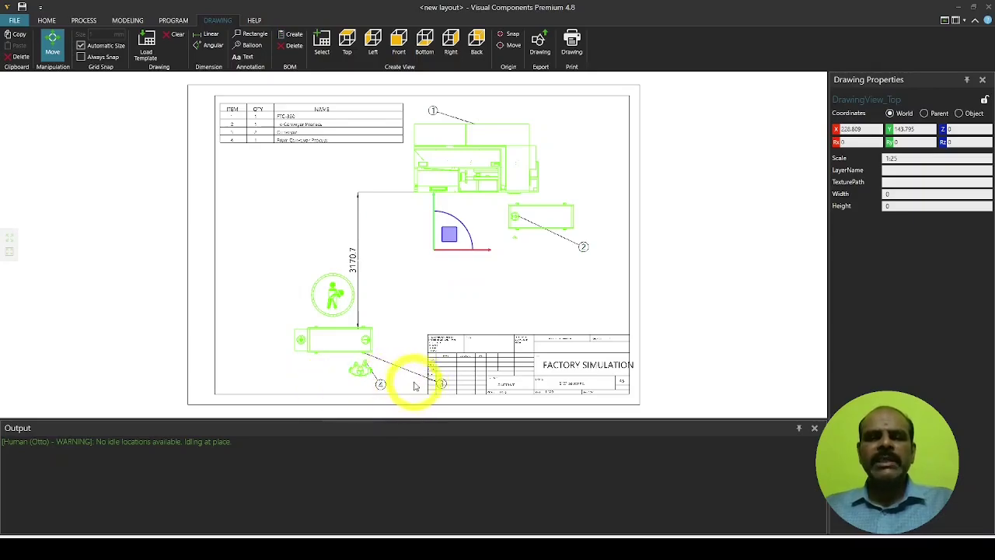
pyautogui.click(405, 379)
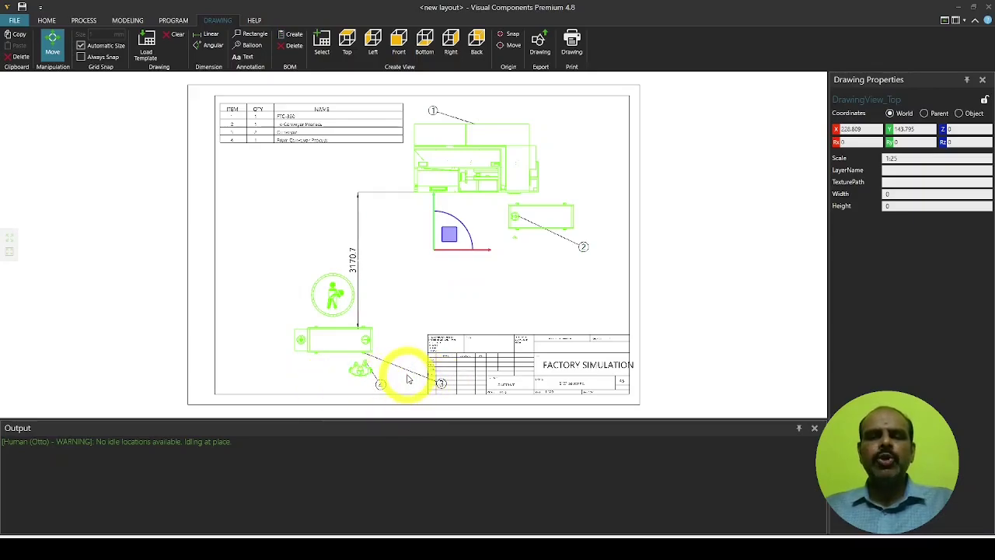
pyautogui.click(438, 382)
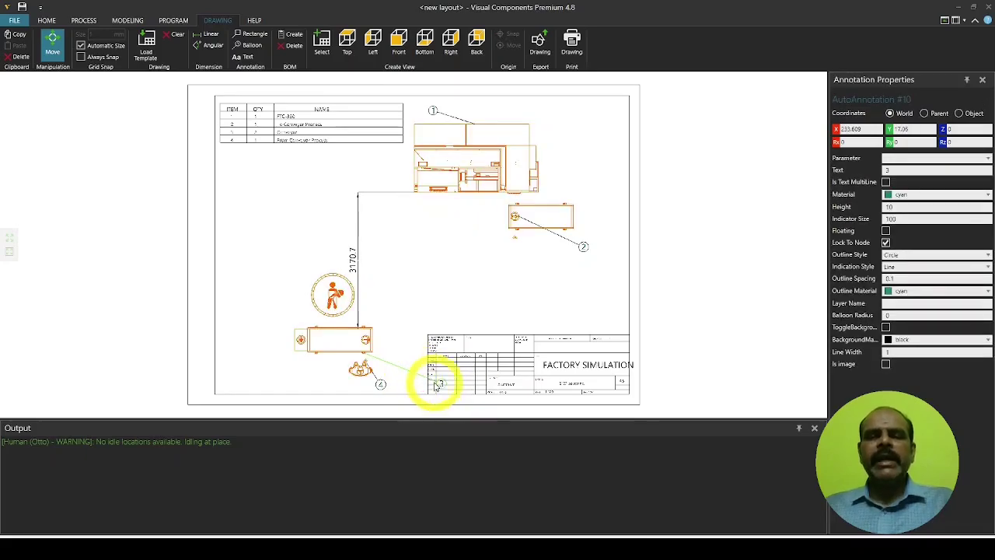
pyautogui.scroll(2, 439, 384)
pyautogui.moveTo(441, 379); pyautogui.dragTo(440, 187, button='middle')
pyautogui.scroll(2, 447, 253)
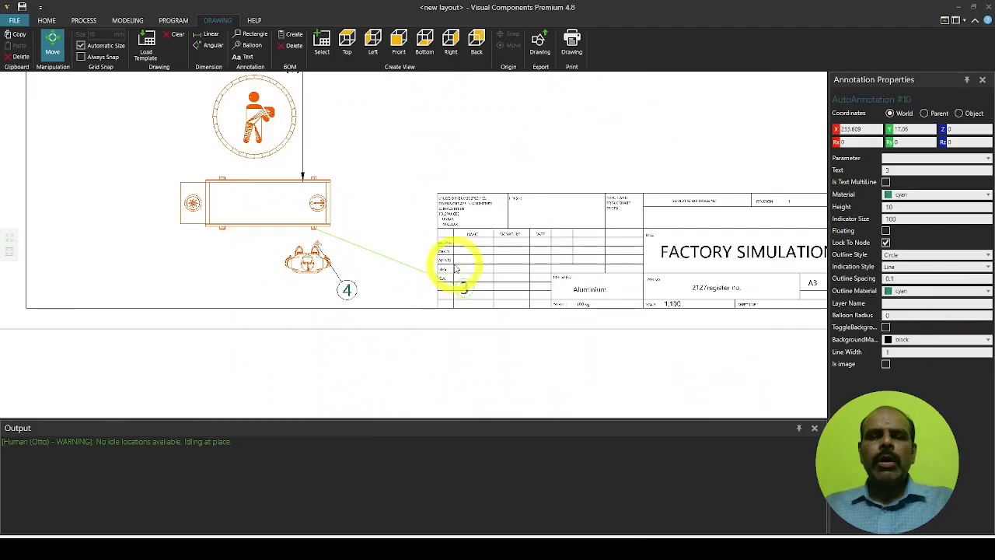
pyautogui.click(416, 260)
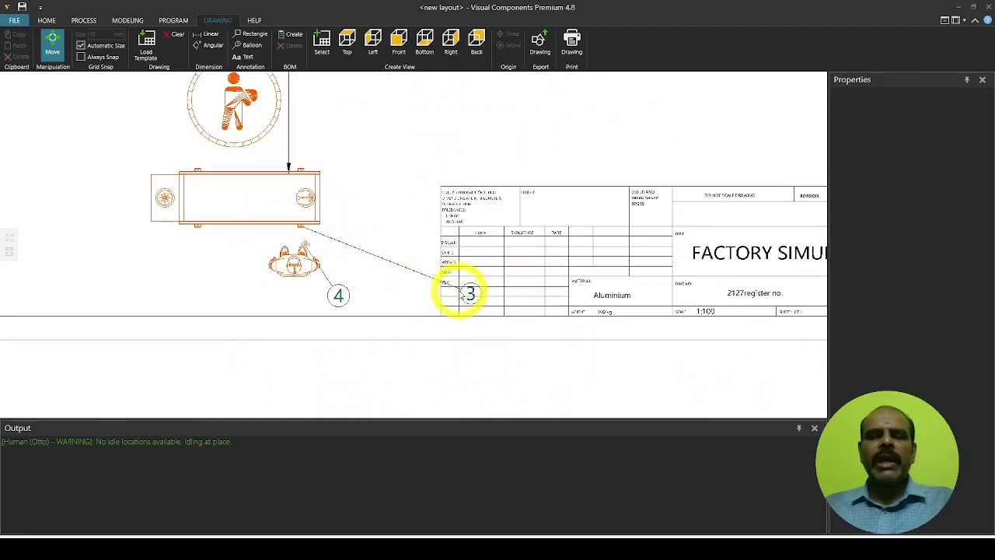
pyautogui.moveTo(466, 293); pyautogui.dragTo(408, 288)
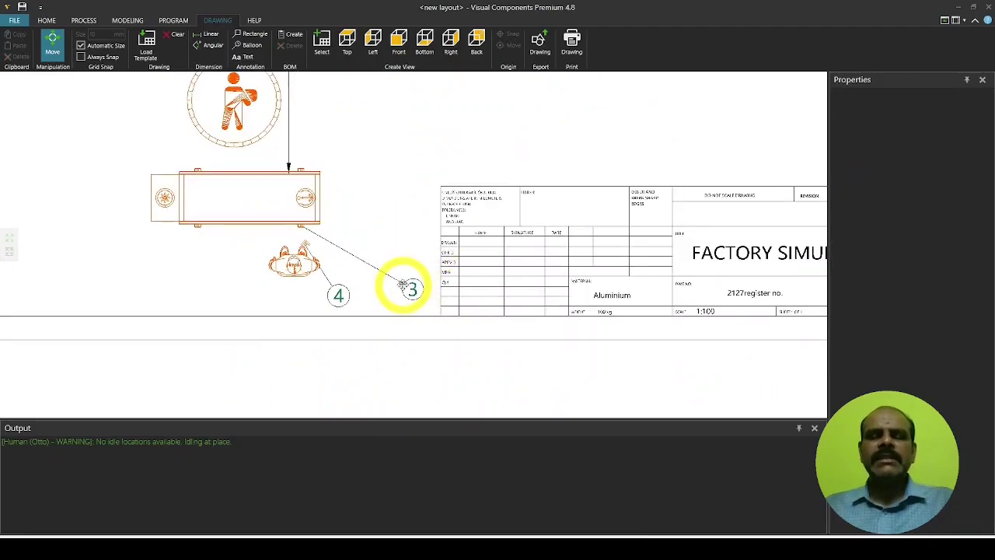
pyautogui.scroll(-5, 459, 178)
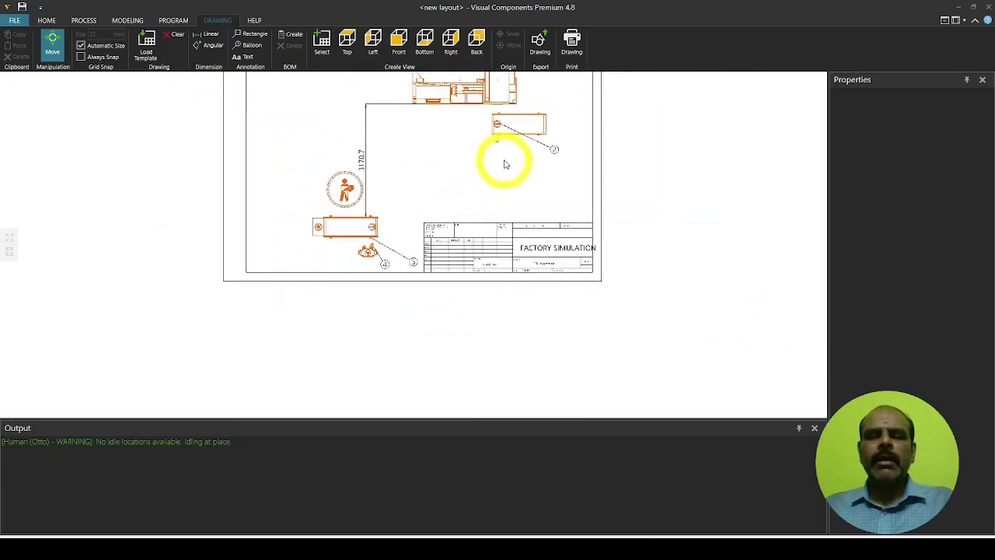
pyautogui.moveTo(493, 260); pyautogui.dragTo(491, 279, button='middle')
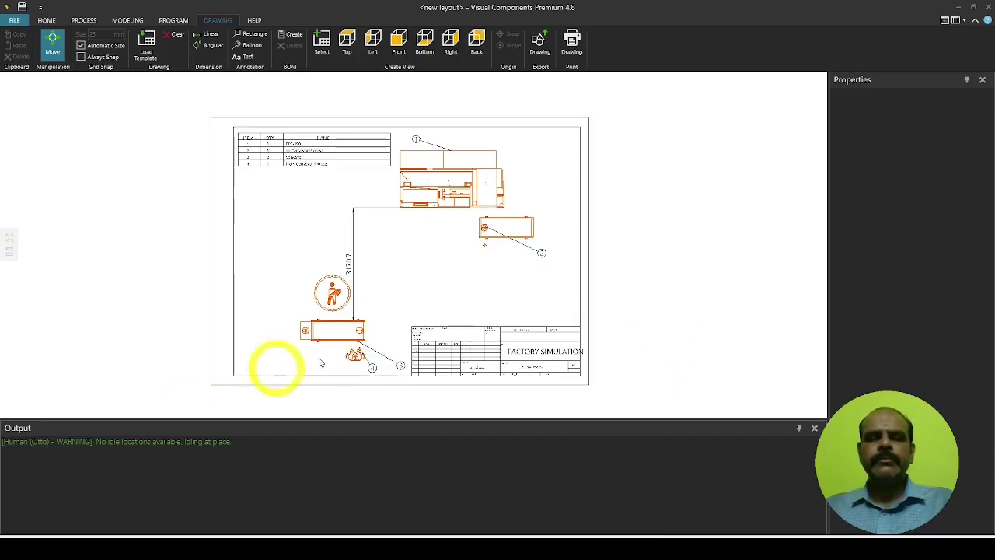
# - Open the print settings for the current drawing and turn on the full preview
pyautogui.click(572, 53)
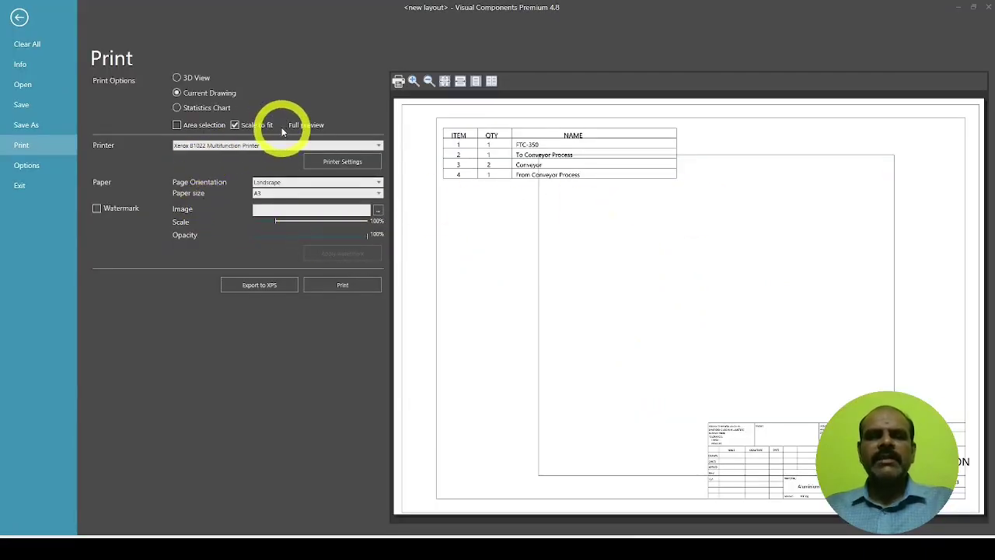
pyautogui.click(333, 196)
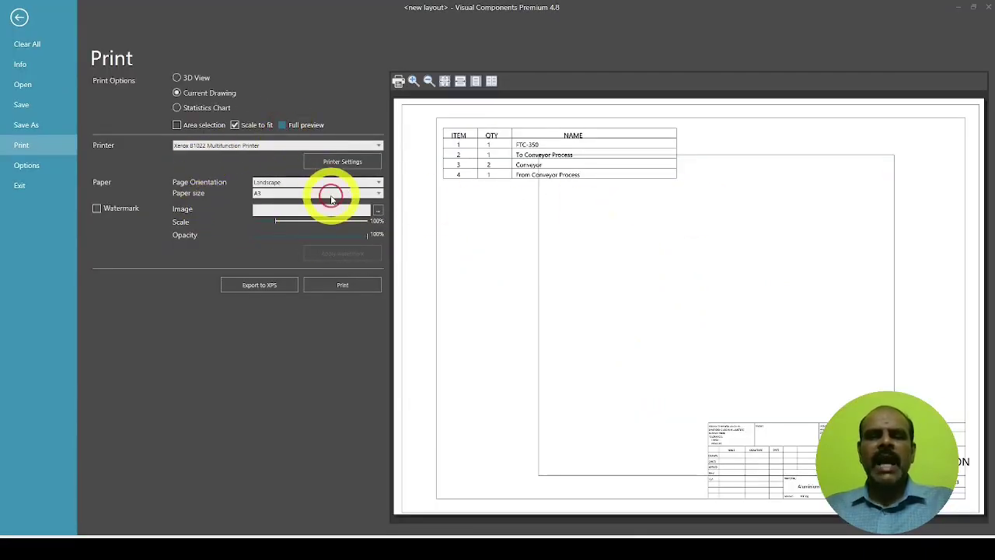
pyautogui.click(338, 195)
pyautogui.click(379, 194)
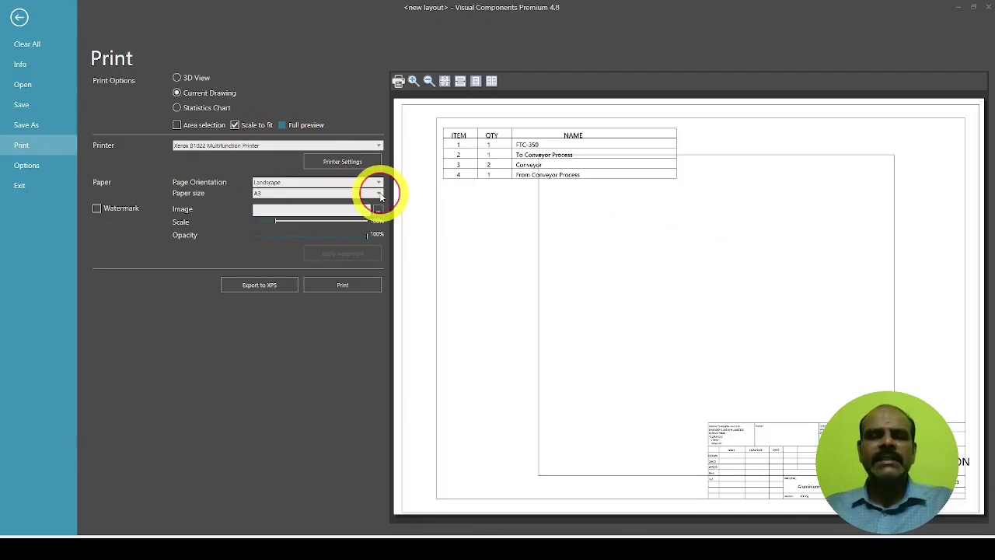
pyautogui.click(379, 195)
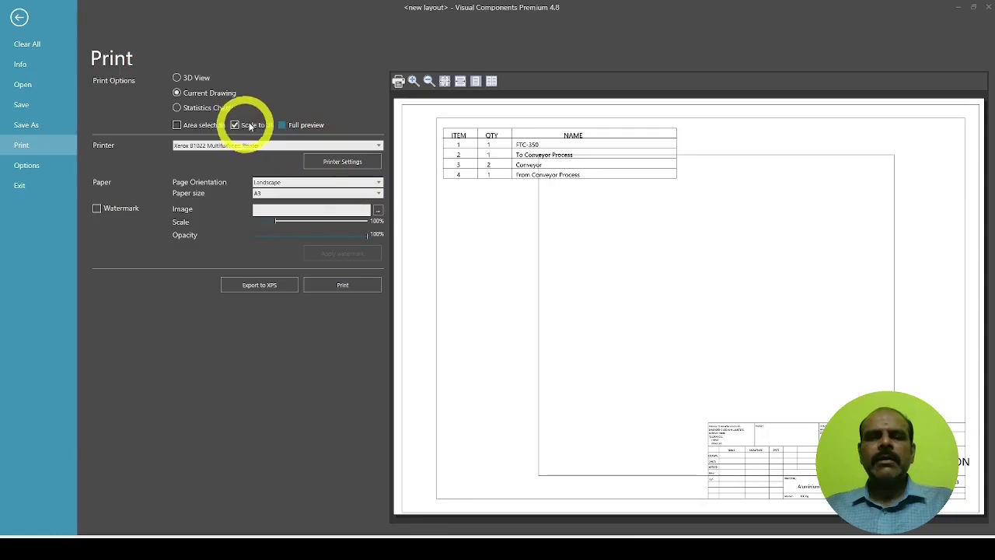
pyautogui.click(281, 125)
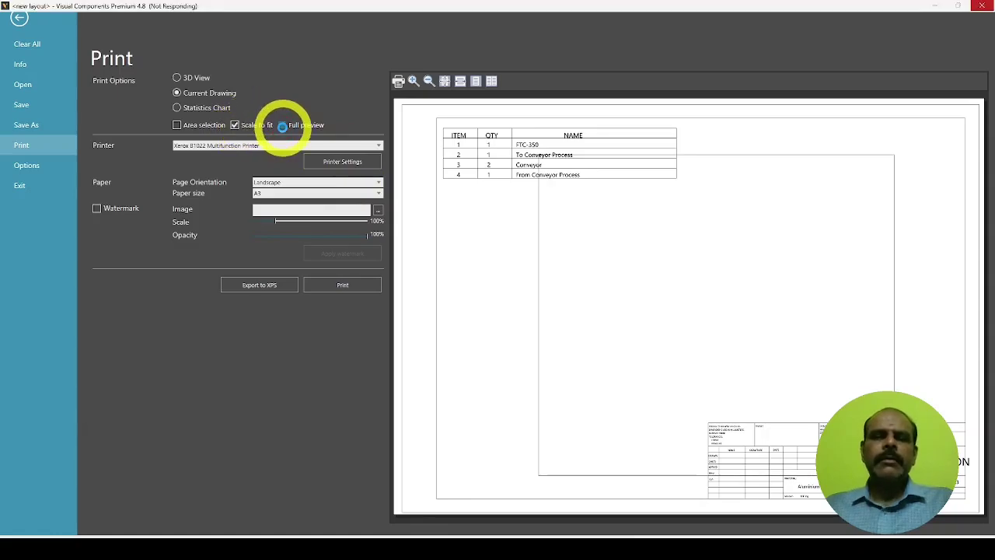
# - Set the printer to Microsoft Print to PDF and the paper size to A4
pyautogui.click(379, 193)
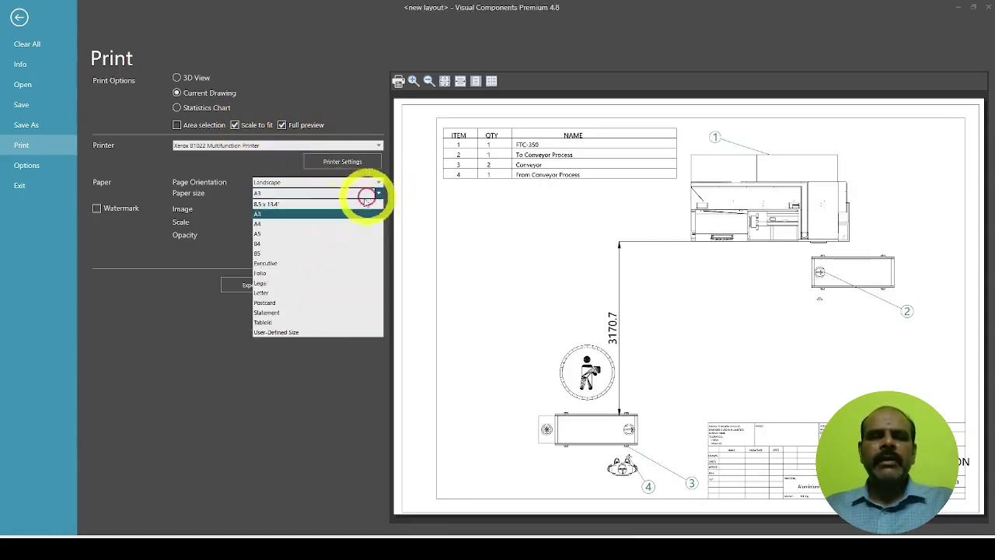
pyautogui.click(261, 224)
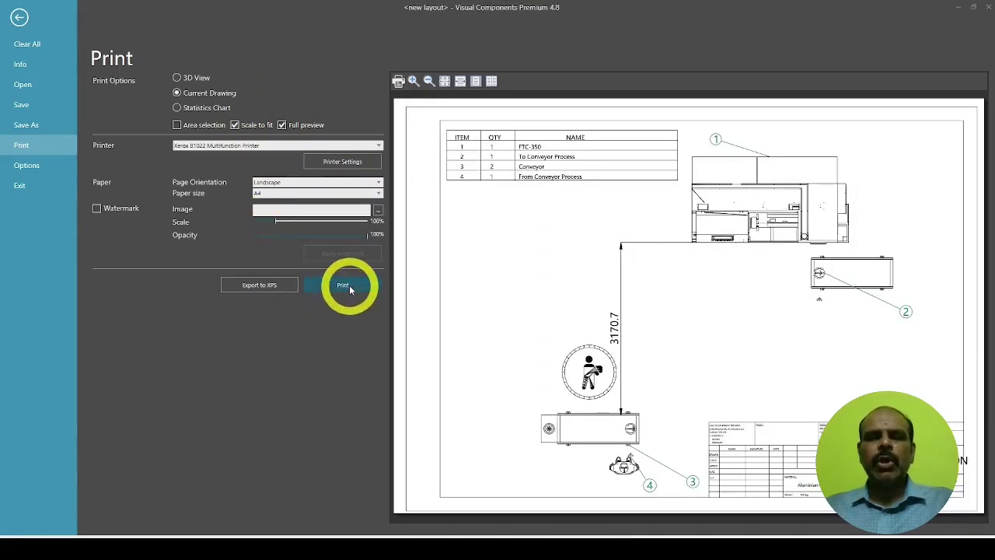
pyautogui.click(289, 145)
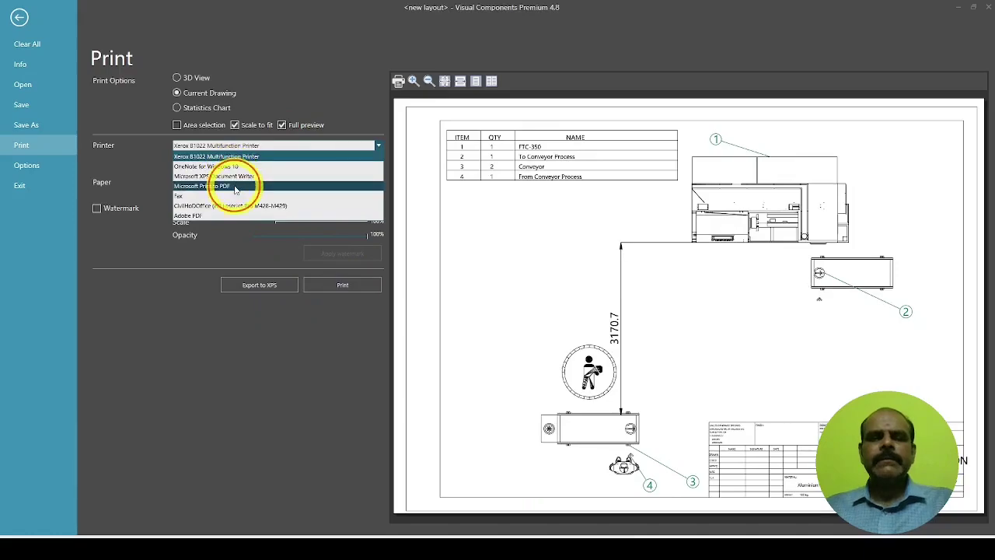
pyautogui.click(235, 187)
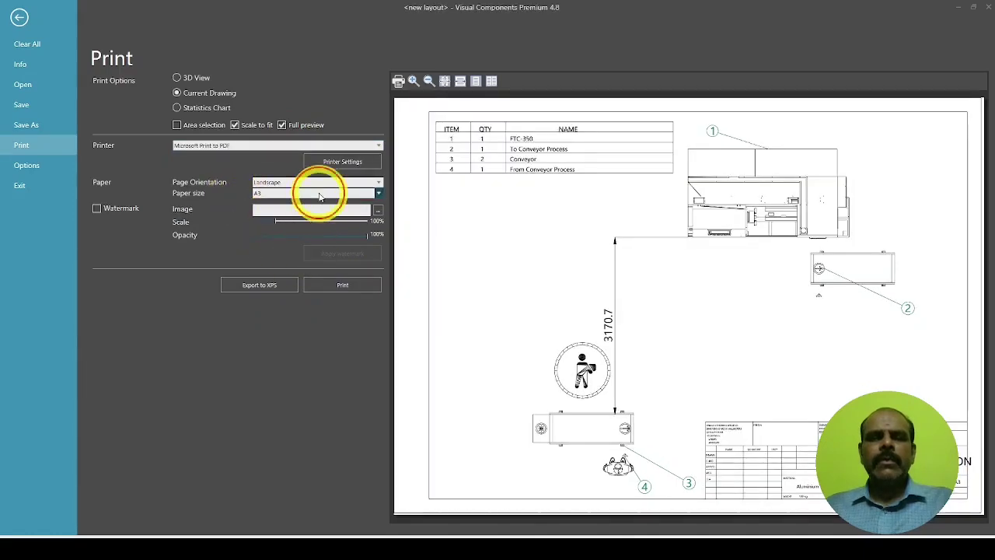
pyautogui.click(312, 193)
pyautogui.click(267, 215)
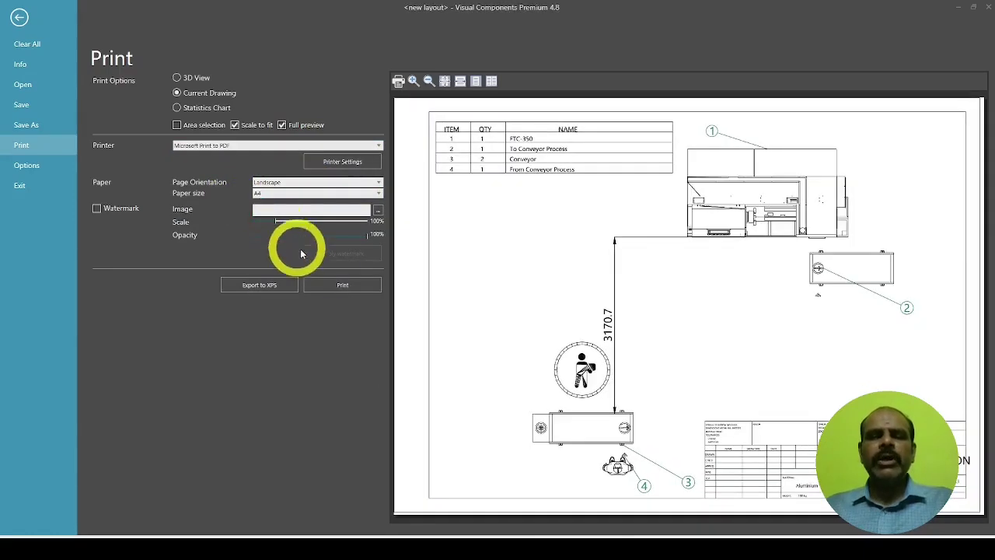
# - Print the current drawing to a PDF file named SFL3 in the Visual Components folder and leave the print settings
pyautogui.click(344, 285)
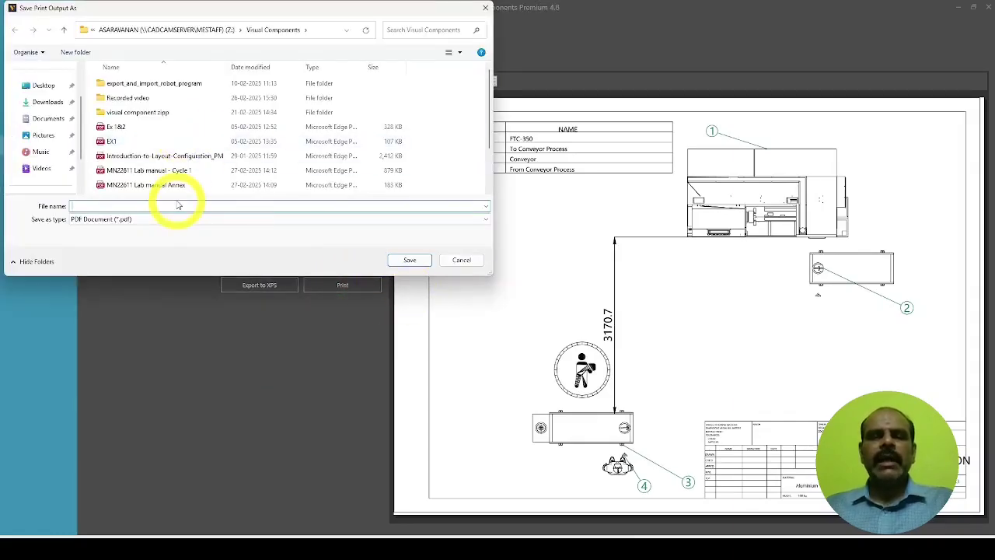
pyautogui.write('SFL2')
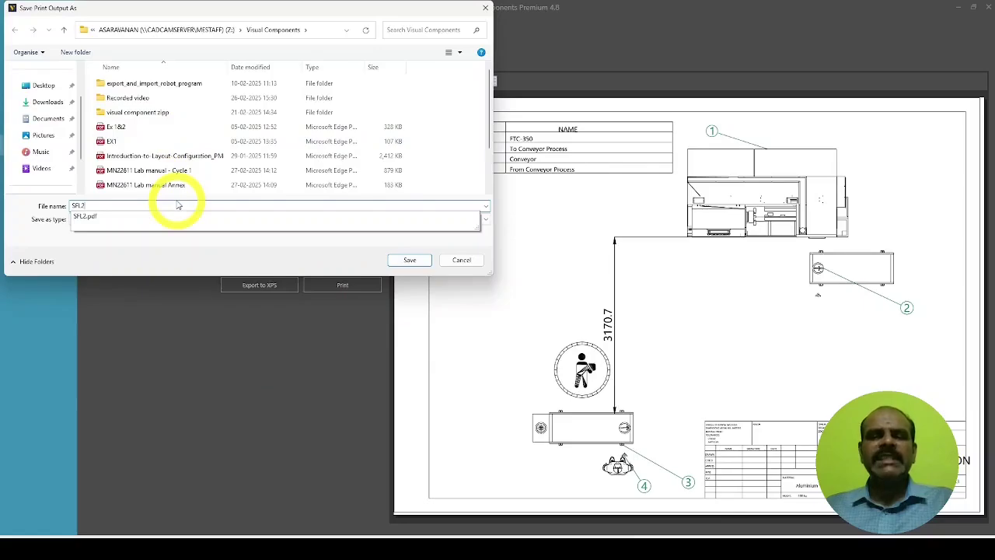
pyautogui.press('BackSpace')
pyautogui.write('3')
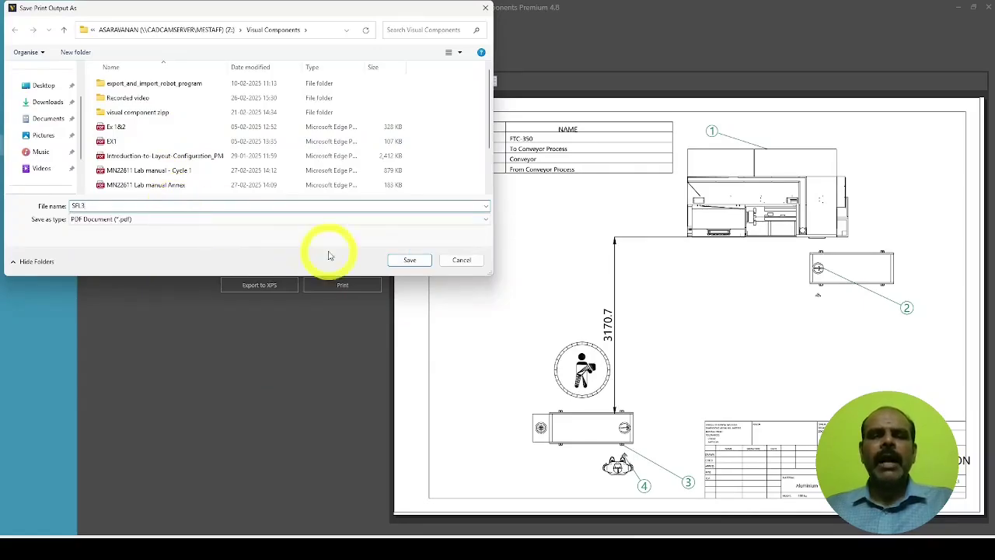
pyautogui.click(410, 260)
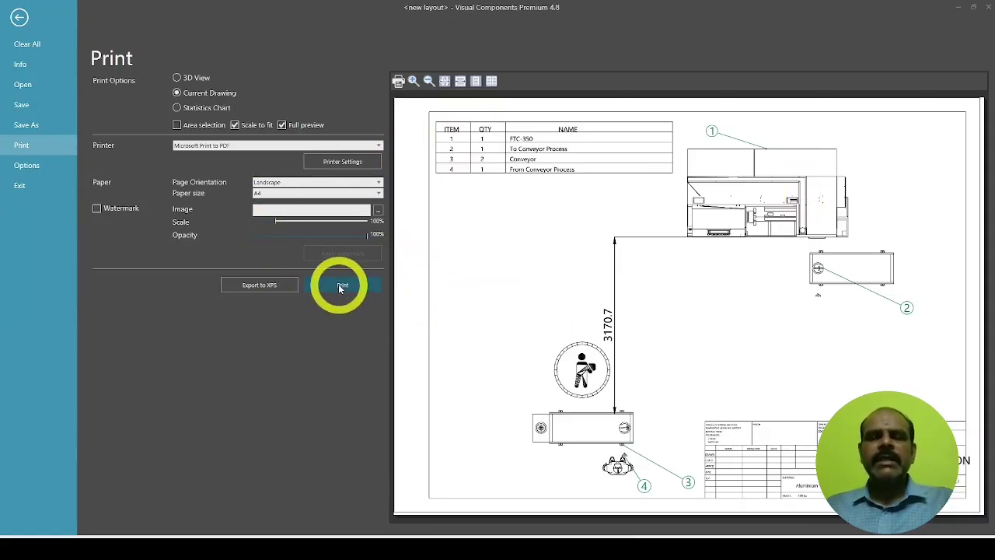
pyautogui.click(19, 17)
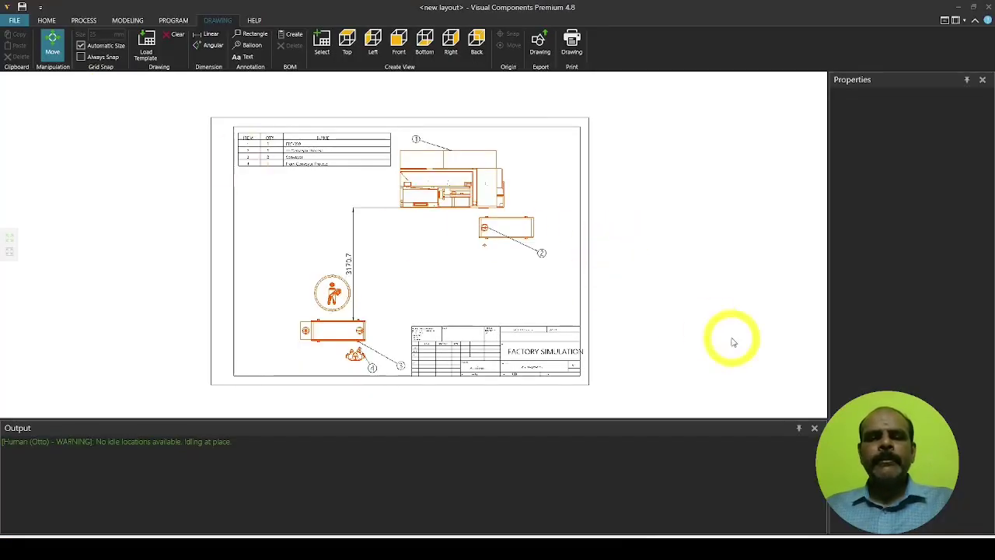
# - Return to the 3D layout and start saving it, choosing the Visual Components folder on the Z: network drive as the location
pyautogui.click(47, 21)
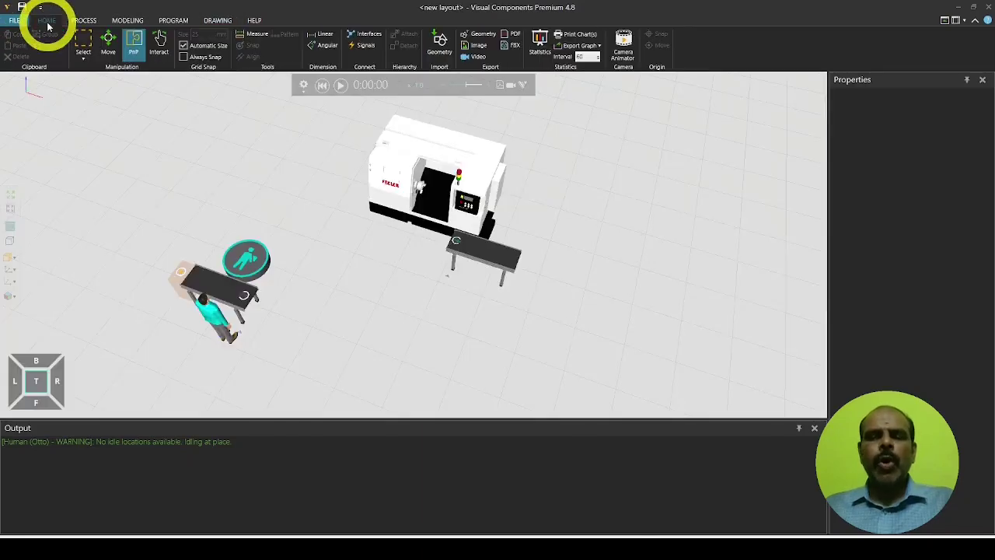
pyautogui.click(13, 21)
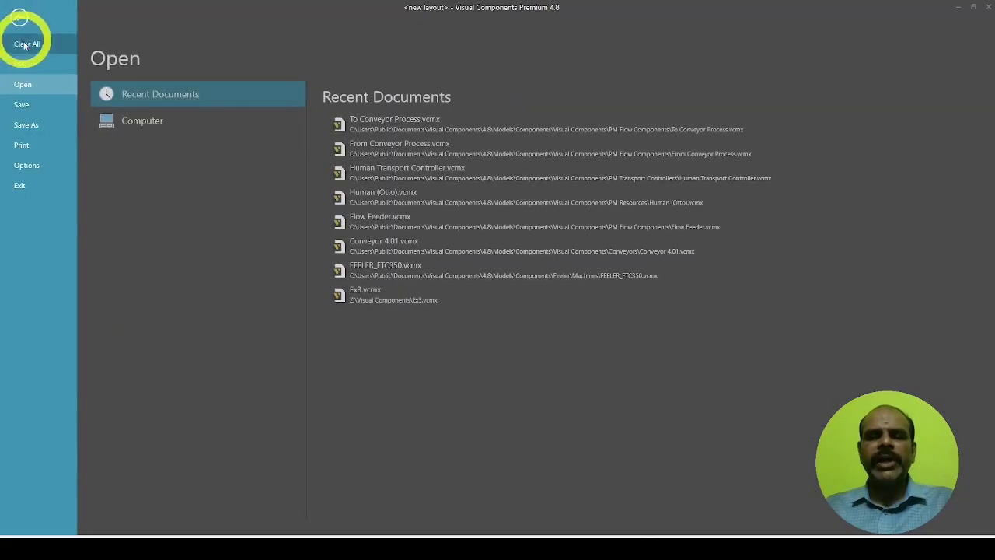
pyautogui.click(34, 111)
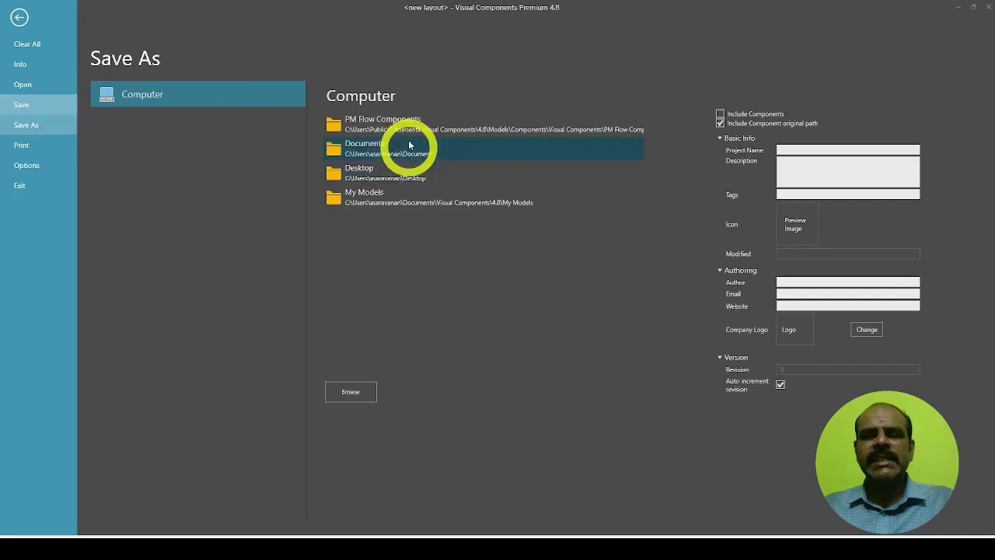
pyautogui.click(354, 392)
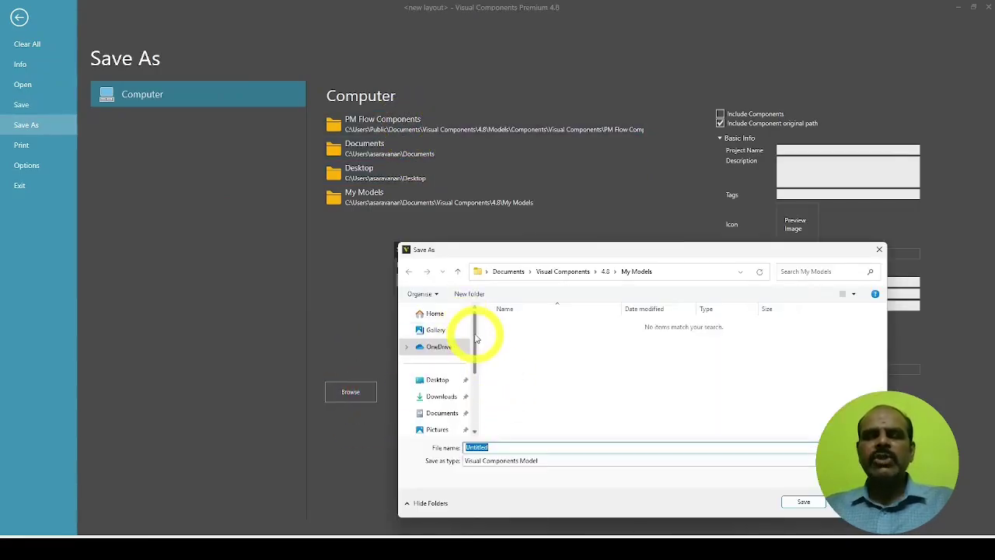
pyautogui.moveTo(477, 333); pyautogui.dragTo(472, 373)
pyautogui.click(445, 412)
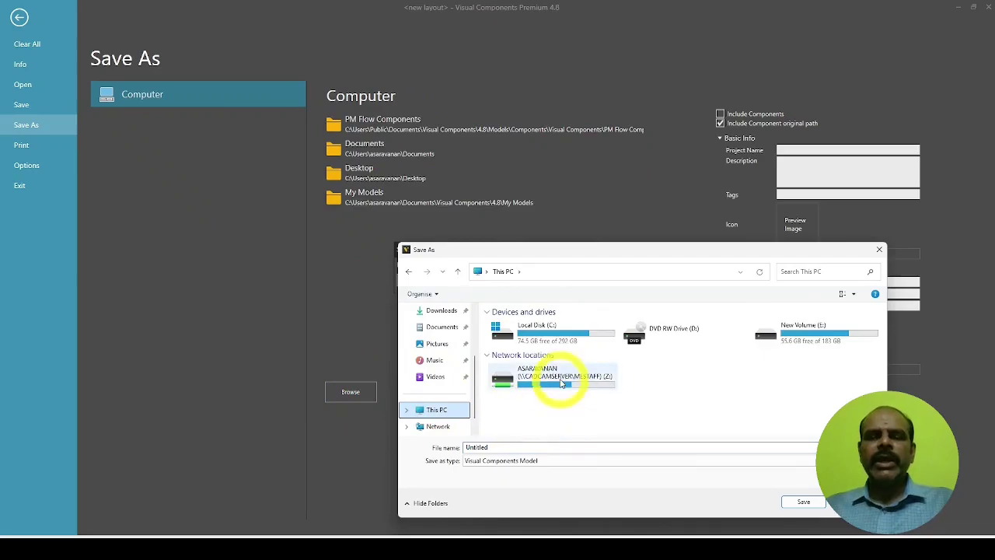
pyautogui.doubleClick(562, 381)
pyautogui.scroll(-3, 544, 396)
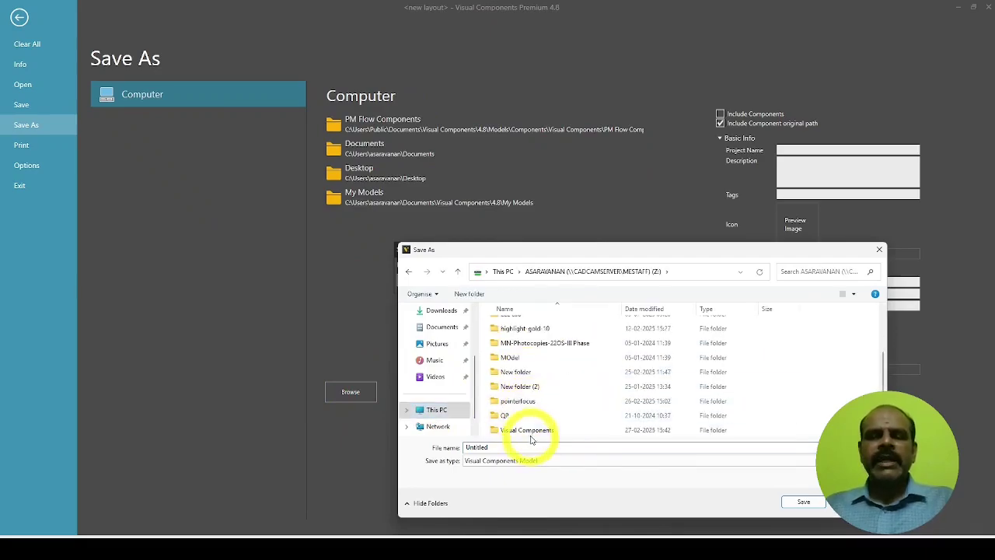
pyautogui.doubleClick(528, 430)
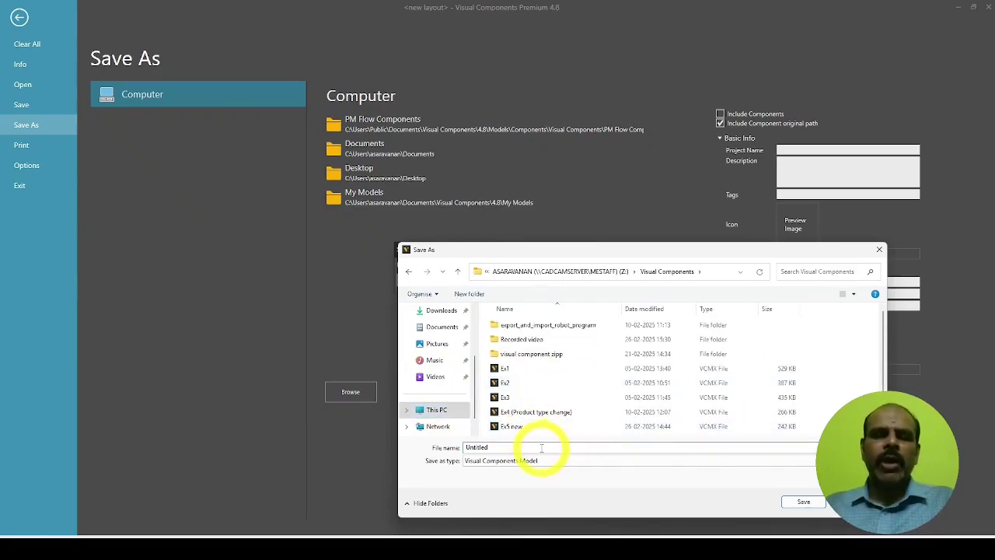
# - Name the layout file SFL EX3 and save it as a Visual Components model
pyautogui.doubleClick(540, 448)
pyautogui.write('SFL')
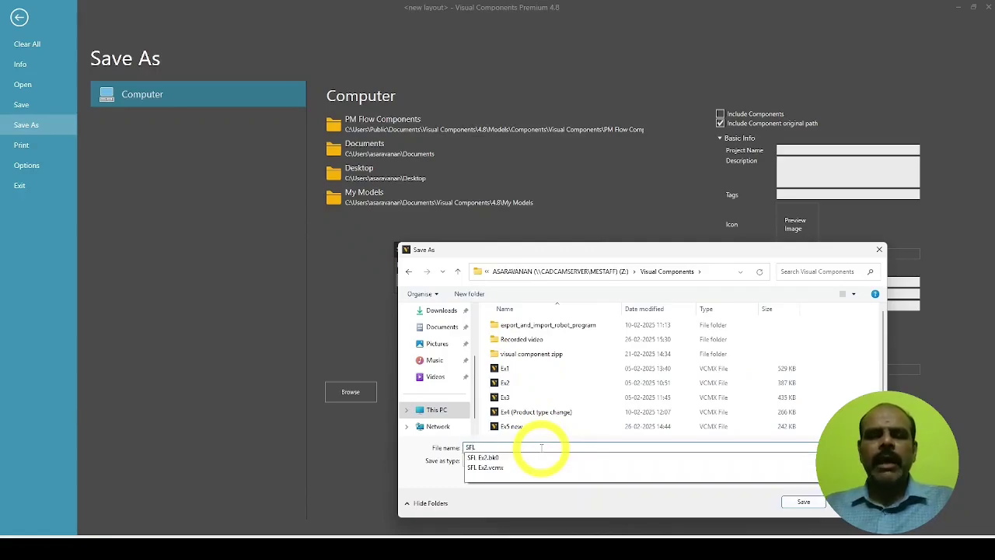
pyautogui.write(' EX3')
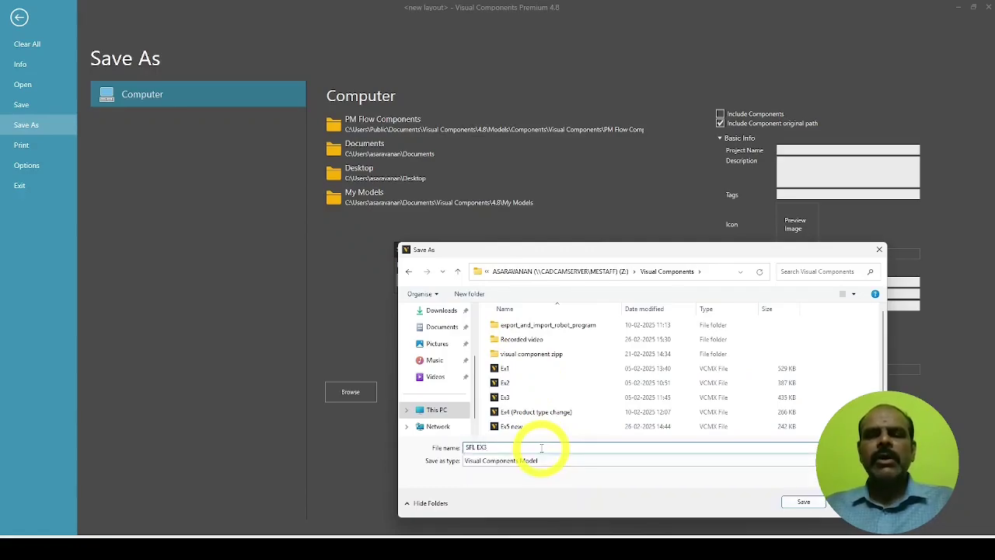
pyautogui.press('Return')
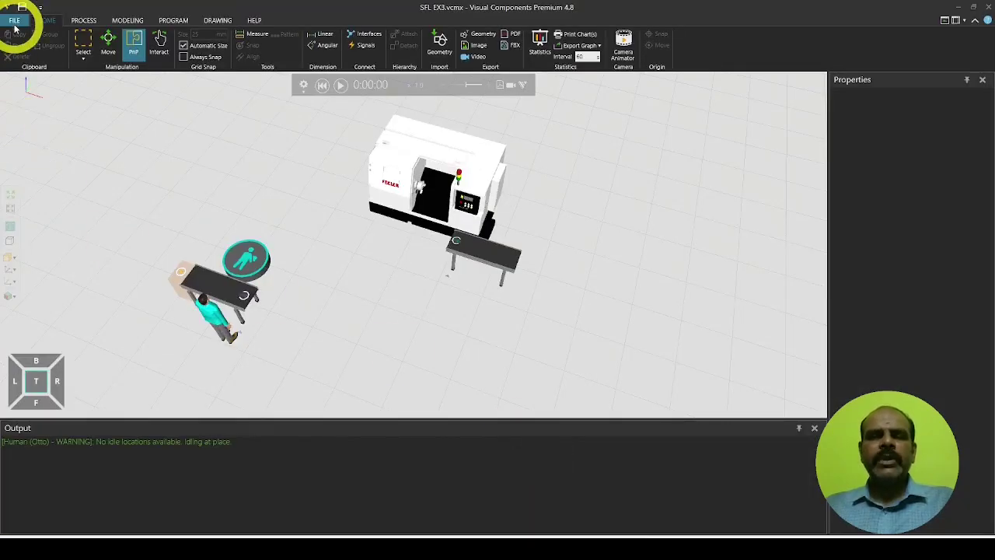
# - Minimize the layout window, switch to File Explorer and open the Visual Components folder on the Z: network drive
pyautogui.click(960, 6)
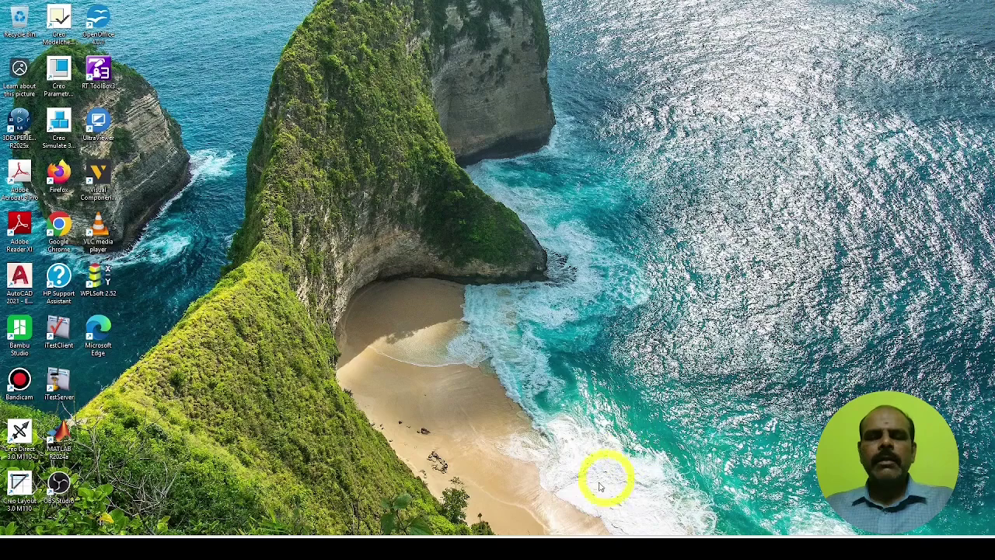
pyautogui.moveTo(535, 534)
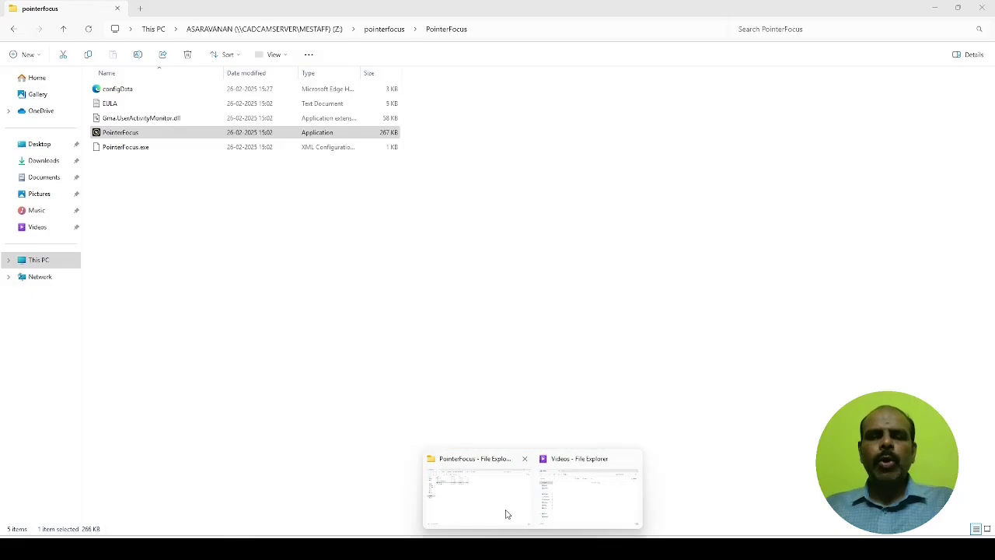
pyautogui.click(506, 513)
pyautogui.click(13, 31)
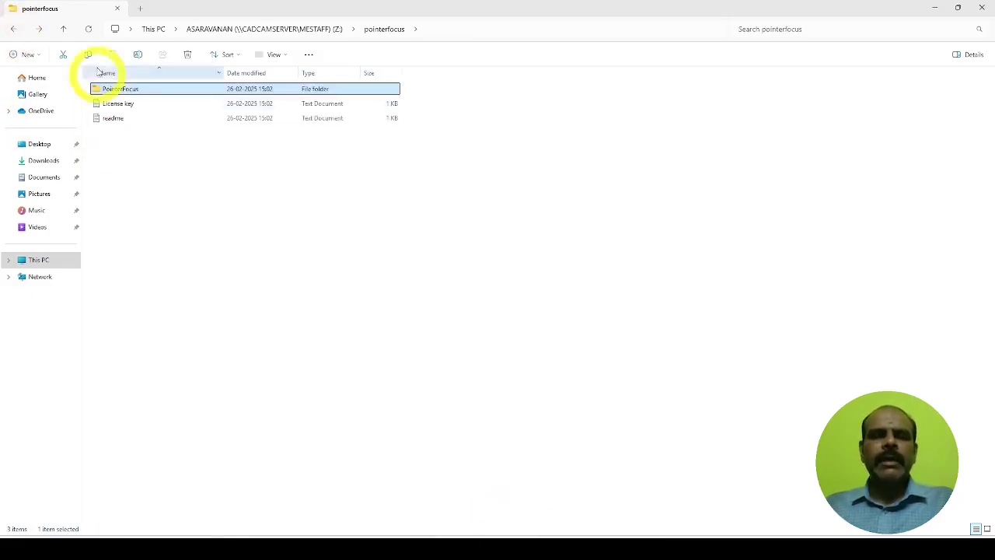
pyautogui.click(12, 29)
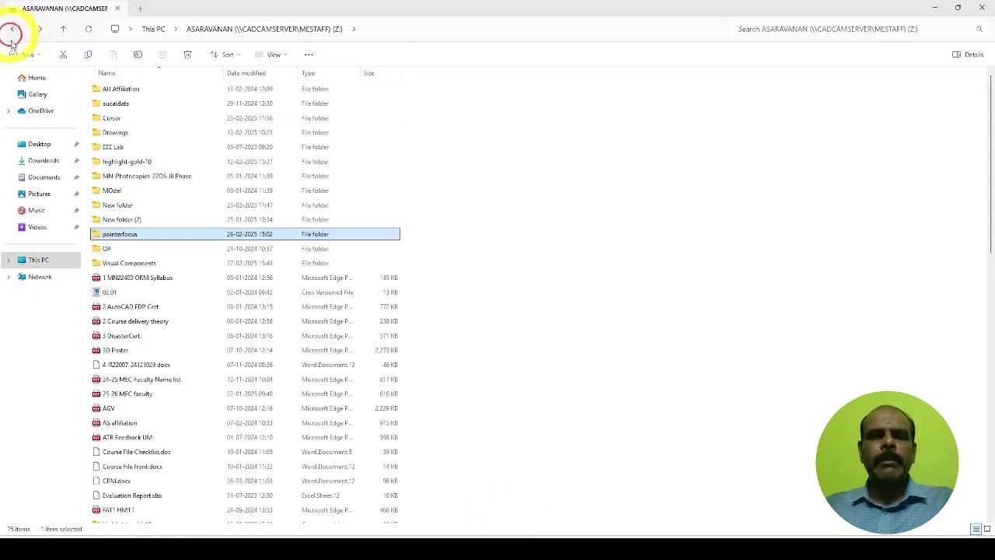
pyautogui.doubleClick(137, 263)
# - Find the printed drawing SFL3.pdf in the Visual Components folder and open it for viewing in Microsoft Edge
pyautogui.scroll(-3, 175, 292)
pyautogui.scroll(-2, 175, 292)
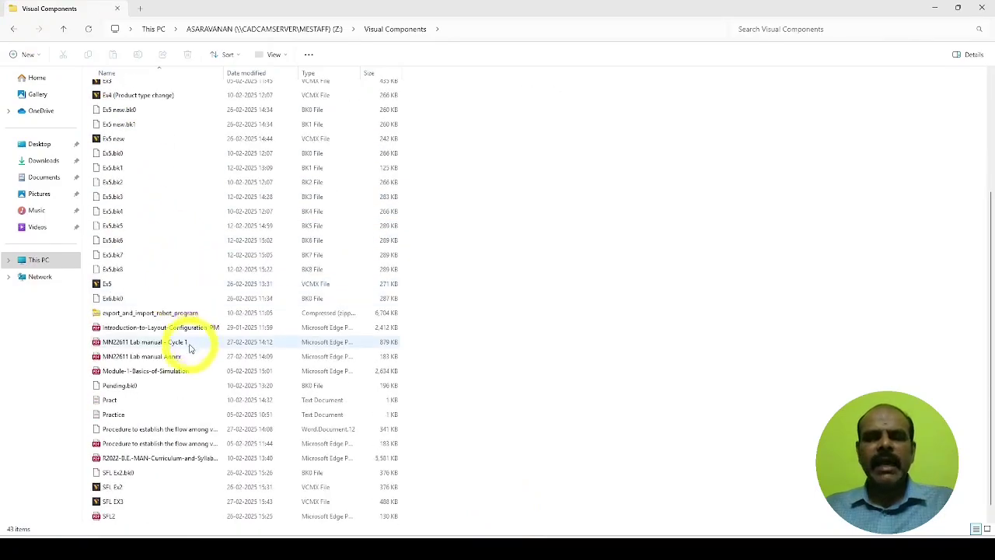
pyautogui.click(113, 519)
pyautogui.doubleClick(113, 518)
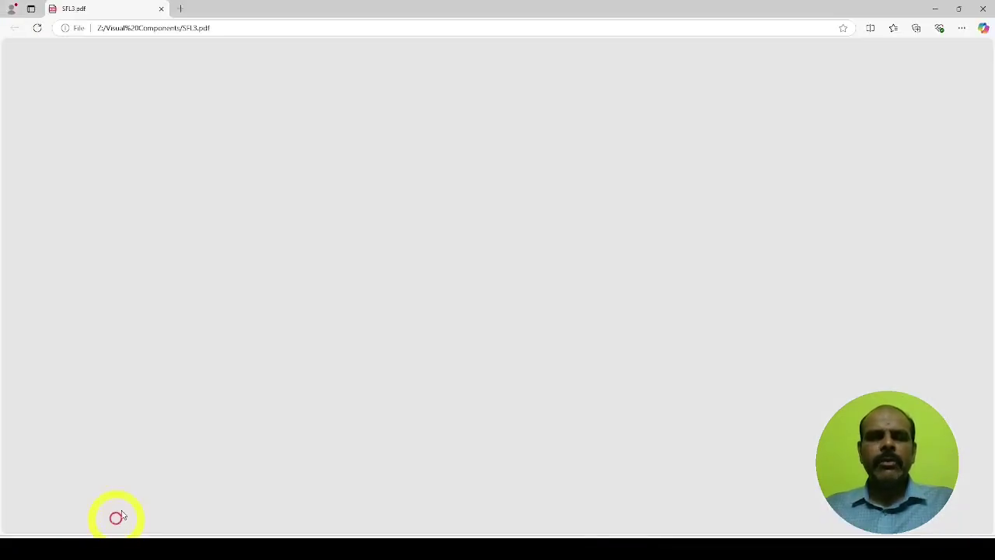